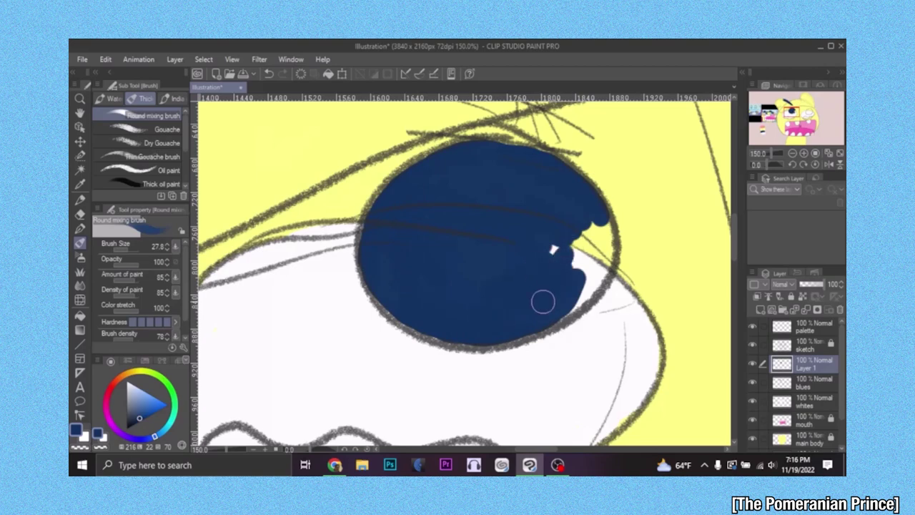
{"action": "scroll", "coordinate": [459, 237], "scroll_direction": "down", "scroll_amount": 5}
{"action": "scroll", "coordinate": [460, 238], "scroll_direction": "up", "scroll_amount": 4}
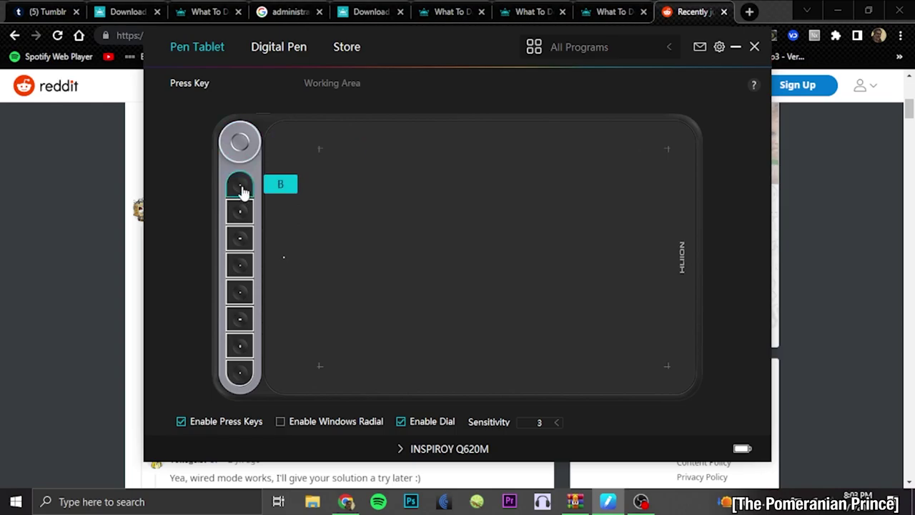
Step: In the Huion tablet app, open the first press key's assignment and set the working area's rotation to 180°
{"action": "left_click", "coordinate": [243, 191]}
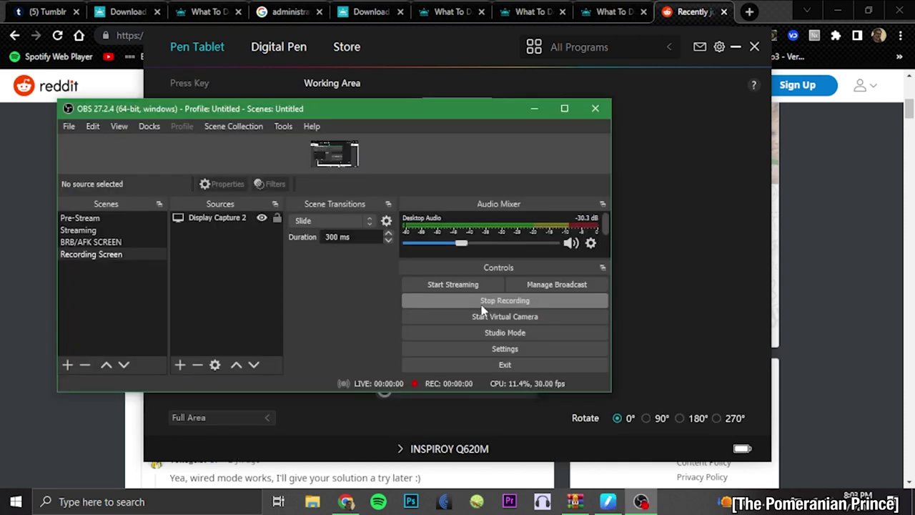
{"action": "left_click", "coordinate": [534, 110]}
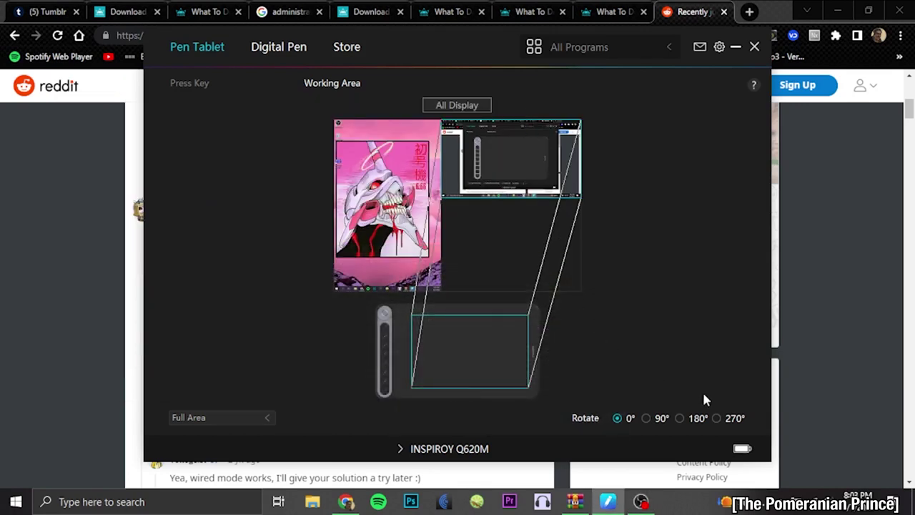
{"action": "left_click", "coordinate": [679, 419]}
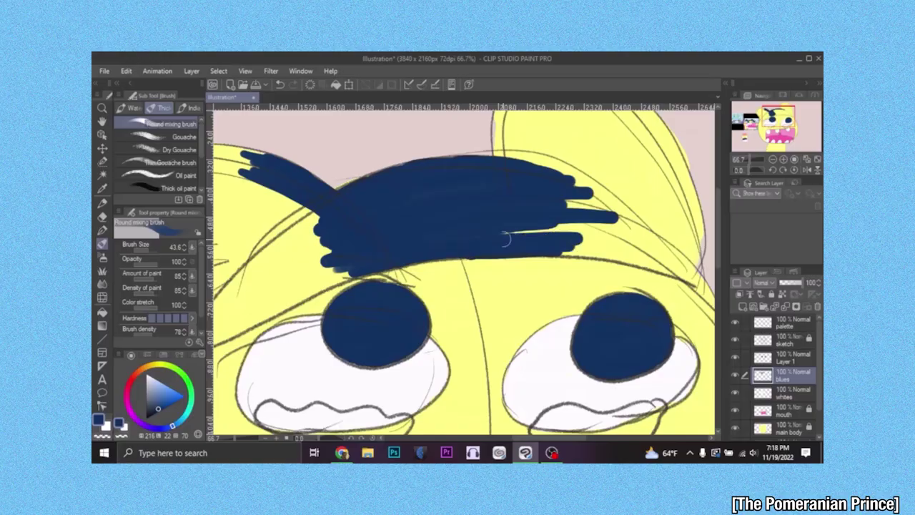
Step: In Clip Studio Paint, fill the yellow character's cap and both ears with dark blue using the Round mixing brush on the blues layer
{"action": "mouse_move", "coordinate": [505, 238]}
{"action": "left_mouse_down"}
{"action": "mouse_move", "coordinate": [575, 203]}
{"action": "mouse_move", "coordinate": [642, 224]}
{"action": "mouse_move", "coordinate": [501, 151]}
{"action": "mouse_move", "coordinate": [560, 247]}
{"action": "mouse_move", "coordinate": [641, 263]}
{"action": "mouse_move", "coordinate": [577, 226]}
{"action": "mouse_move", "coordinate": [677, 259]}
{"action": "mouse_move", "coordinate": [681, 273]}
{"action": "mouse_move", "coordinate": [713, 308]}
{"action": "left_mouse_up"}
{"action": "left_click_drag", "start_coordinate": [549, 437], "coordinate": [567, 438]}
{"action": "mouse_move", "coordinate": [583, 269]}
{"action": "left_mouse_down"}
{"action": "mouse_move", "coordinate": [574, 219]}
{"action": "mouse_move", "coordinate": [388, 149]}
{"action": "mouse_move", "coordinate": [396, 116]}
{"action": "mouse_move", "coordinate": [544, 175]}
{"action": "mouse_move", "coordinate": [580, 236]}
{"action": "mouse_move", "coordinate": [530, 116]}
{"action": "left_mouse_up"}
{"action": "left_click_drag", "start_coordinate": [717, 230], "coordinate": [717, 212]}
{"action": "mouse_move", "coordinate": [503, 152]}
{"action": "left_mouse_down"}
{"action": "mouse_move", "coordinate": [451, 133]}
{"action": "mouse_move", "coordinate": [388, 188]}
{"action": "mouse_move", "coordinate": [456, 156]}
{"action": "left_mouse_up"}
{"action": "scroll", "coordinate": [526, 200], "scroll_direction": "down", "scroll_amount": 3}
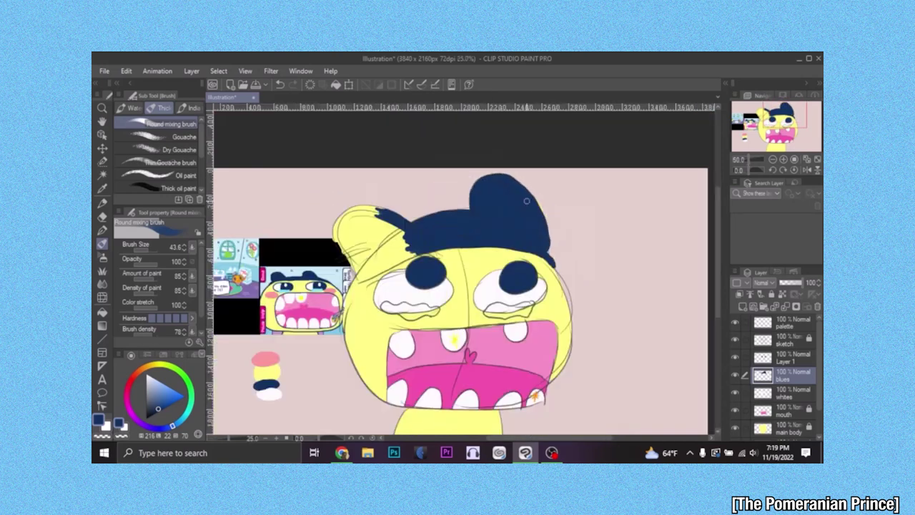
{"action": "mouse_move", "coordinate": [397, 246]}
{"action": "left_mouse_down"}
{"action": "mouse_move", "coordinate": [355, 267]}
{"action": "mouse_move", "coordinate": [361, 256]}
{"action": "mouse_move", "coordinate": [342, 245]}
{"action": "mouse_move", "coordinate": [339, 216]}
{"action": "mouse_move", "coordinate": [364, 207]}
{"action": "mouse_move", "coordinate": [381, 216]}
{"action": "mouse_move", "coordinate": [348, 216]}
{"action": "left_mouse_up"}
{"action": "mouse_move", "coordinate": [399, 263]}
{"action": "left_mouse_down"}
{"action": "mouse_move", "coordinate": [353, 268]}
{"action": "mouse_move", "coordinate": [404, 245]}
{"action": "mouse_move", "coordinate": [363, 273]}
{"action": "mouse_move", "coordinate": [386, 252]}
{"action": "left_mouse_up"}
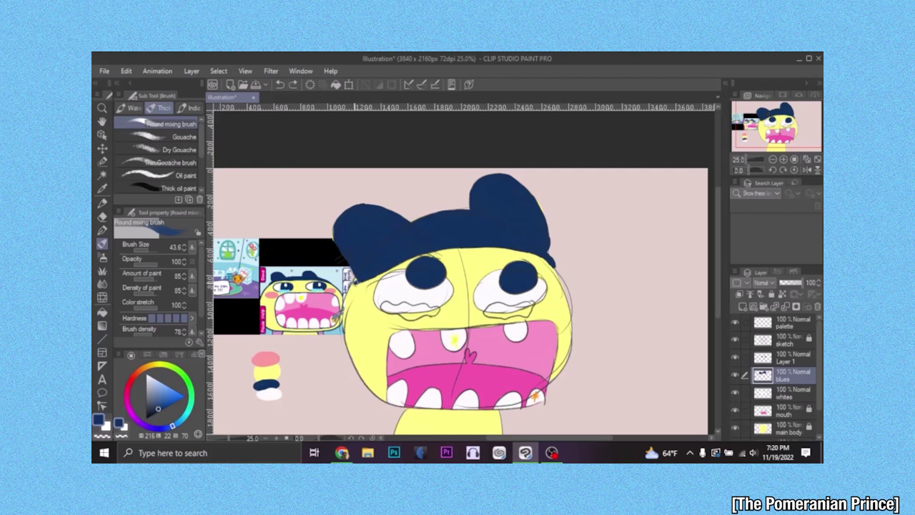
Step: Sample the salmon pink palette swatch and paint blush on the left cheek on a new layer above blues
{"action": "left_click", "coordinate": [103, 188]}
{"action": "left_click", "coordinate": [265, 358]}
{"action": "left_click", "coordinate": [102, 243]}
{"action": "left_click", "coordinate": [742, 306]}
{"action": "left_click_drag", "start_coordinate": [385, 322], "coordinate": [373, 328]}
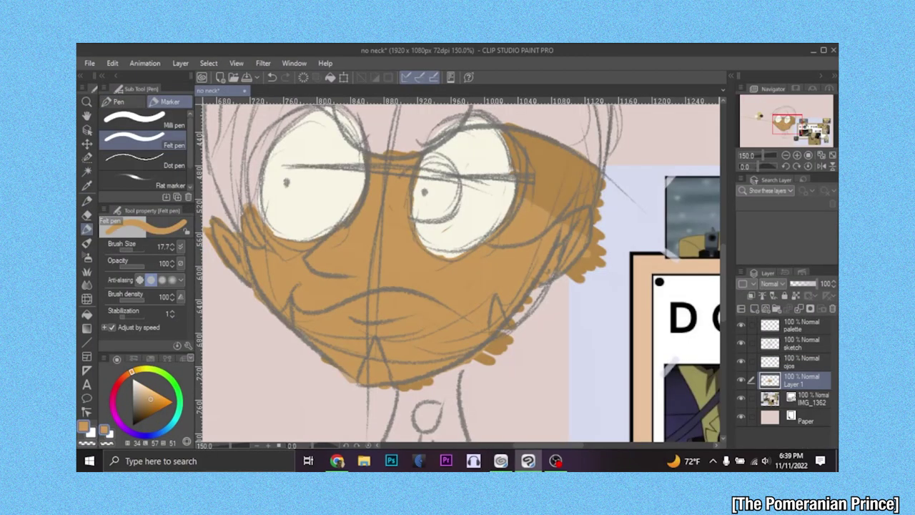
Step: In the "no neck" illustration, paint along the right side of the face with the brown Felt pen
{"action": "mouse_move", "coordinate": [571, 222]}
{"action": "left_mouse_down"}
{"action": "mouse_move", "coordinate": [594, 229]}
{"action": "mouse_move", "coordinate": [524, 169]}
{"action": "mouse_move", "coordinate": [574, 180]}
{"action": "mouse_move", "coordinate": [492, 130]}
{"action": "mouse_move", "coordinate": [557, 151]}
{"action": "left_mouse_up"}
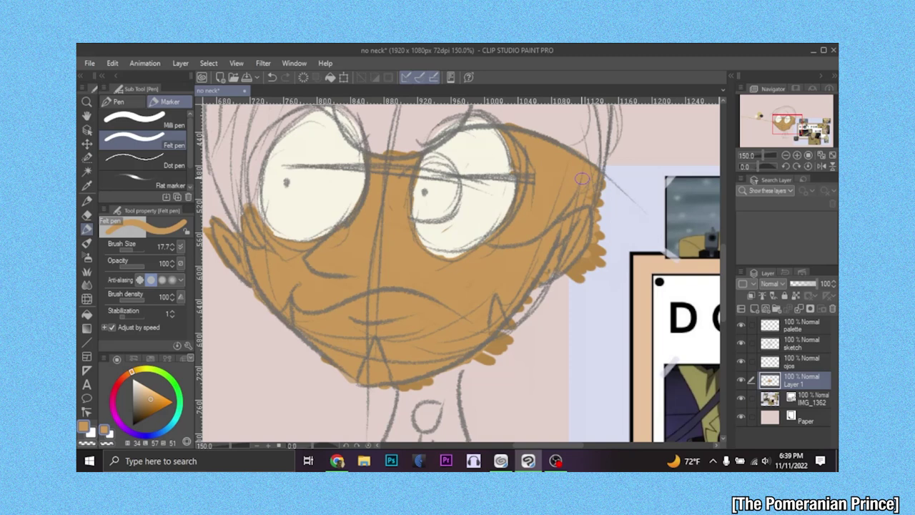
{"action": "scroll", "coordinate": [582, 178], "scroll_direction": "down", "scroll_amount": 4}
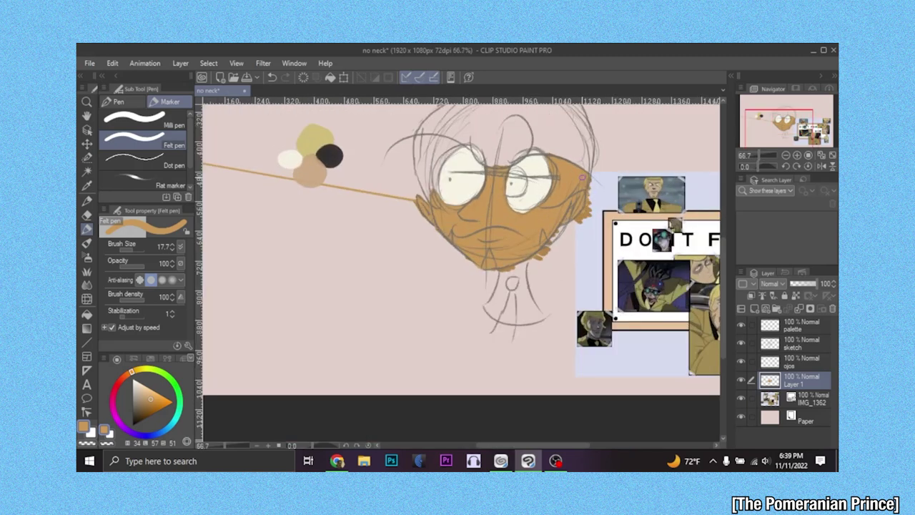
{"action": "scroll", "coordinate": [583, 177], "scroll_direction": "down", "scroll_amount": 2}
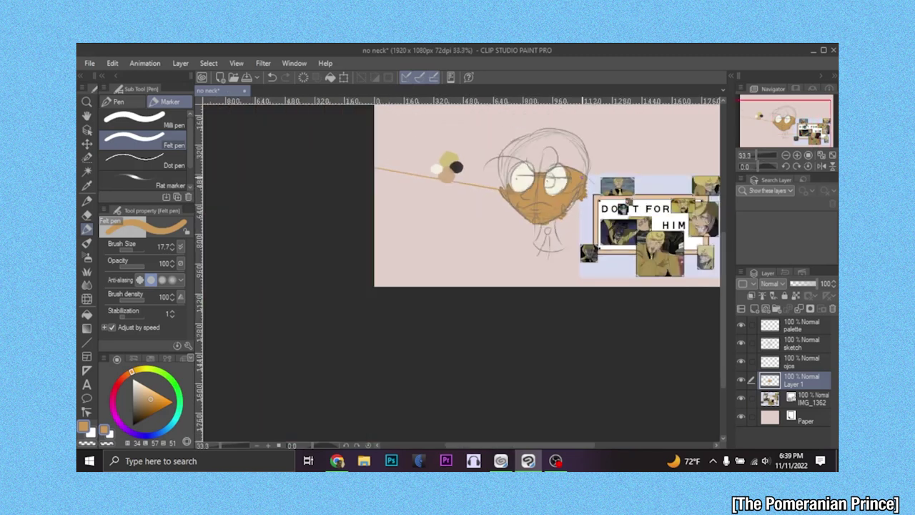
{"action": "scroll", "coordinate": [582, 177], "scroll_direction": "up", "scroll_amount": 1}
{"action": "scroll", "coordinate": [583, 178], "scroll_direction": "up", "scroll_amount": 1}
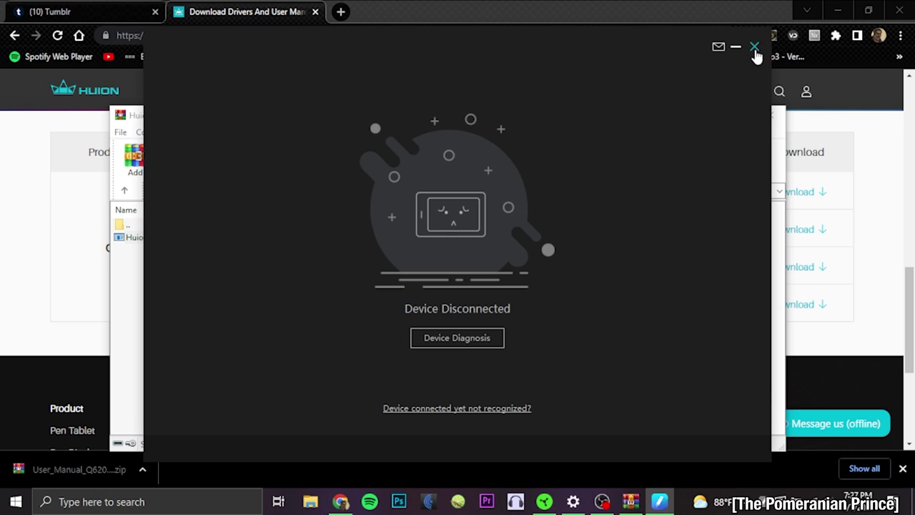
Step: Close the Huion tablet window and run the installer from HuionTablet_WinDriver_v15.5.3.444.zip, agreeing to uninstall the old driver version
{"action": "left_click", "coordinate": [754, 49]}
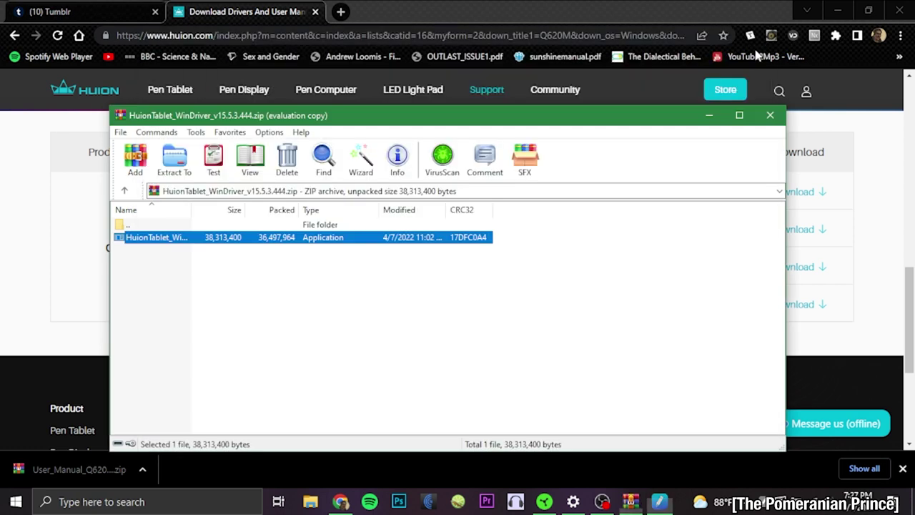
{"action": "double_click", "coordinate": [289, 243]}
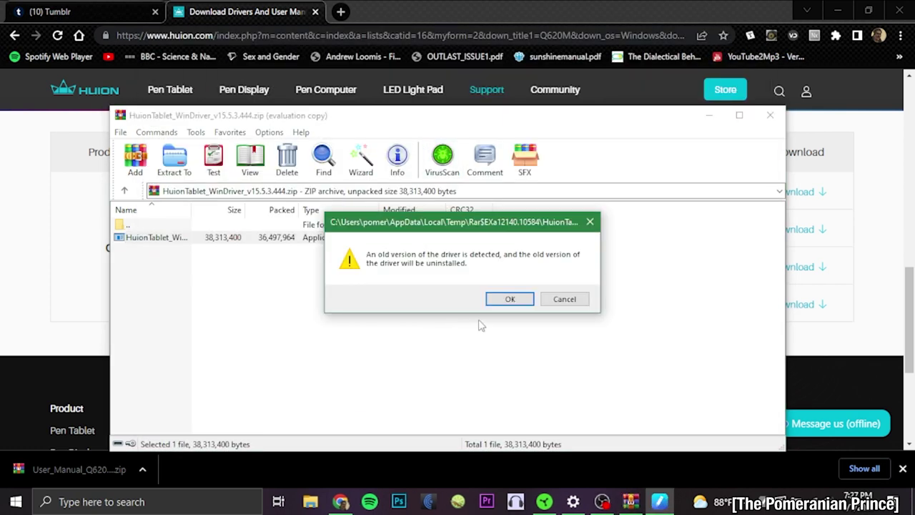
{"action": "left_click", "coordinate": [512, 300]}
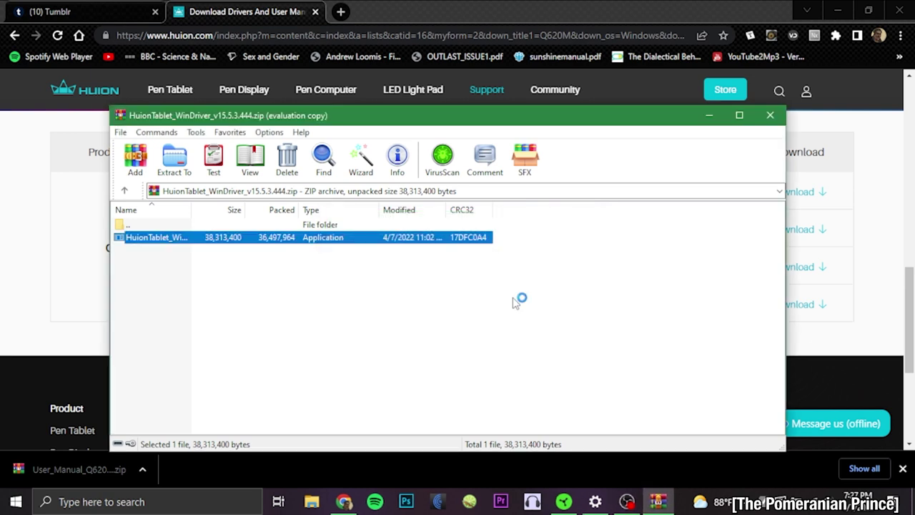
Step: Finish uninstalling the old Huion driver and accept the notice to close graphic and antivirus software before installing
{"action": "left_click", "coordinate": [421, 327]}
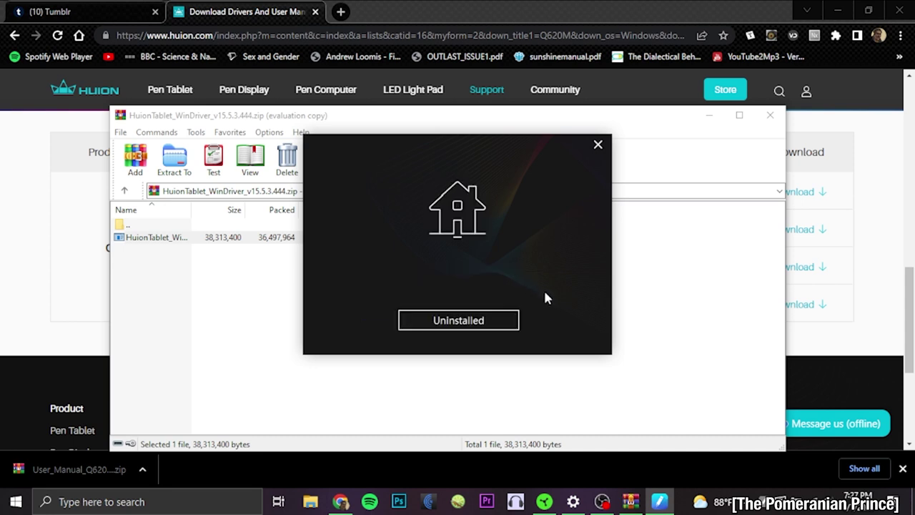
{"action": "left_click", "coordinate": [486, 323]}
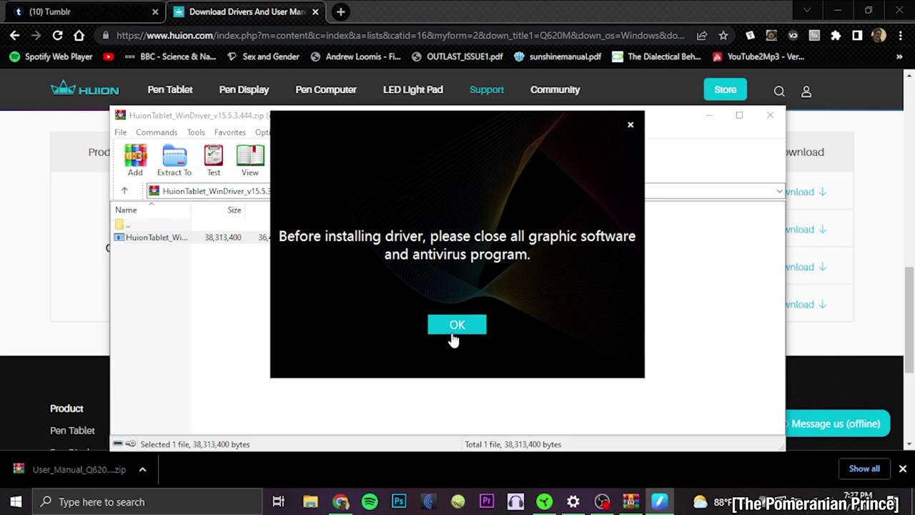
{"action": "left_click", "coordinate": [452, 336]}
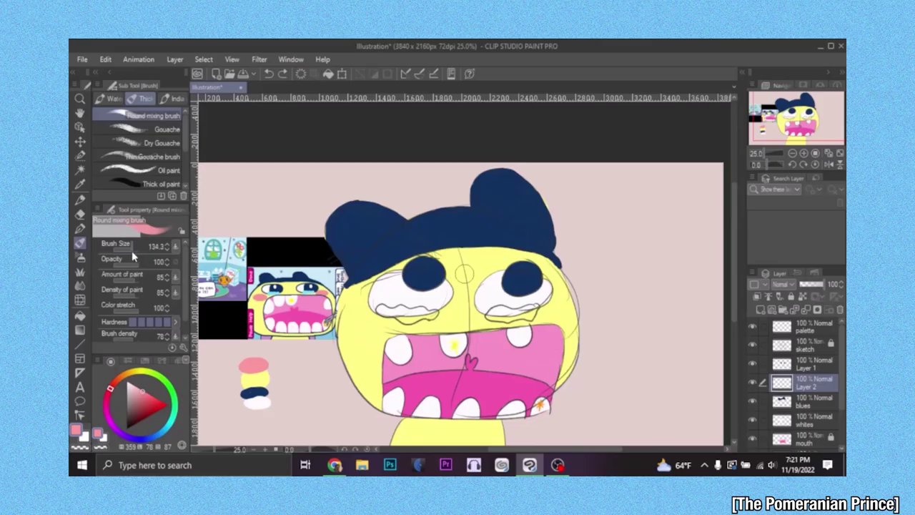
Step: In Clip Studio Paint, paint salmon pink blush on the cheeks on Layer 2, then hide the sketch and select Layer 1
{"action": "left_click_drag", "start_coordinate": [554, 319], "coordinate": [562, 315]}
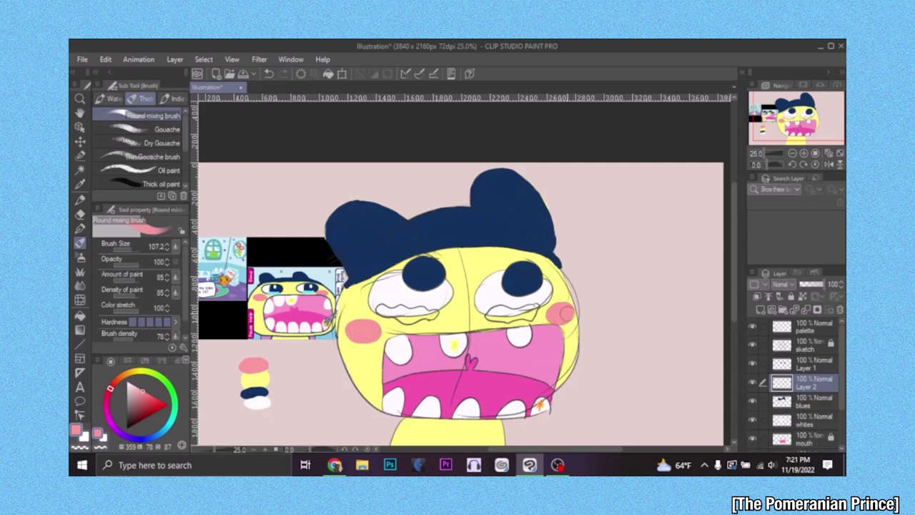
{"action": "left_click", "coordinate": [752, 344]}
{"action": "left_click", "coordinate": [804, 366]}
{"action": "left_click", "coordinate": [752, 364]}
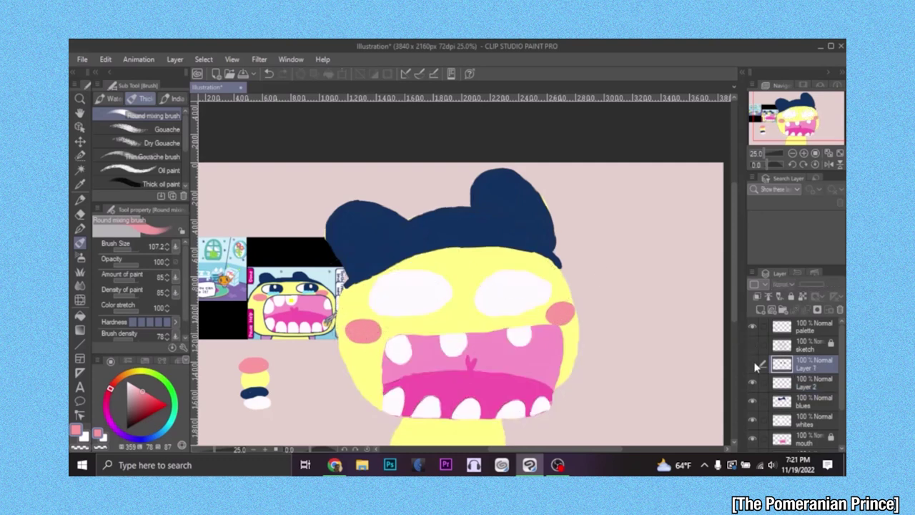
{"action": "left_click", "coordinate": [752, 364]}
Step: Show the sketch and paint a vertical highlight in the left pupil with the palette's white at brush size 34.8
{"action": "left_click", "coordinate": [258, 402], "text": "alt"}
{"action": "left_click", "coordinate": [753, 345]}
{"action": "left_click", "coordinate": [127, 246]}
{"action": "left_click_drag", "start_coordinate": [424, 263], "coordinate": [424, 281]}
{"action": "key", "text": "ctrl+z"}
{"action": "scroll", "coordinate": [424, 283], "scroll_direction": "up", "scroll_amount": 4}
{"action": "mouse_move", "coordinate": [423, 218]}
{"action": "left_mouse_down"}
{"action": "mouse_move", "coordinate": [424, 282]}
{"action": "mouse_move", "coordinate": [428, 270]}
{"action": "left_mouse_up"}
{"action": "key", "text": "ctrl+z"}
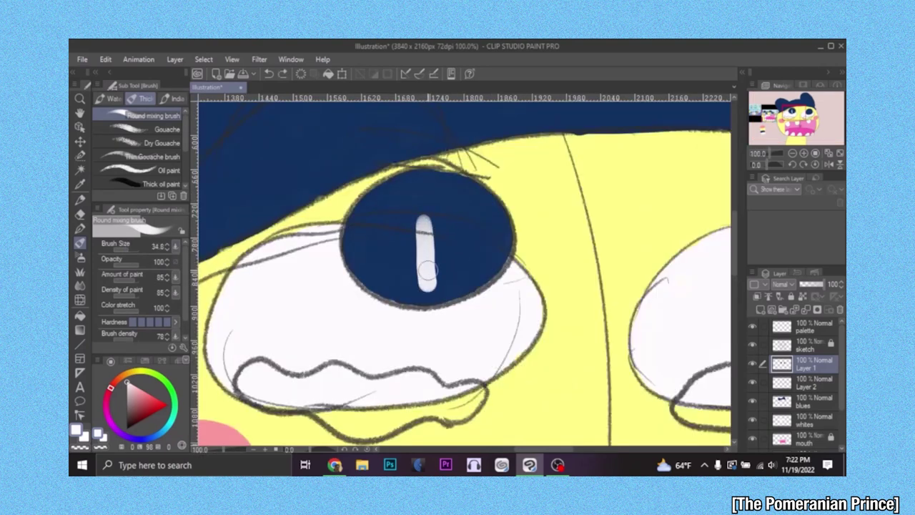
Step: Paint a matching vertical white highlight in the right pupil, redoing the stroke as needed
{"action": "scroll", "coordinate": [427, 268], "scroll_direction": "down", "scroll_amount": 3}
{"action": "scroll", "coordinate": [427, 268], "scroll_direction": "up", "scroll_amount": 1}
{"action": "left_click_drag", "start_coordinate": [620, 243], "coordinate": [616, 275]}
{"action": "key", "text": "ctrl+z"}
{"action": "mouse_move", "coordinate": [609, 242]}
{"action": "left_mouse_down"}
{"action": "mouse_move", "coordinate": [609, 267]}
{"action": "mouse_move", "coordinate": [609, 244]}
{"action": "left_mouse_up"}
{"action": "key", "text": "ctrl+z"}
{"action": "scroll", "coordinate": [538, 278], "scroll_direction": "down", "scroll_amount": 1}
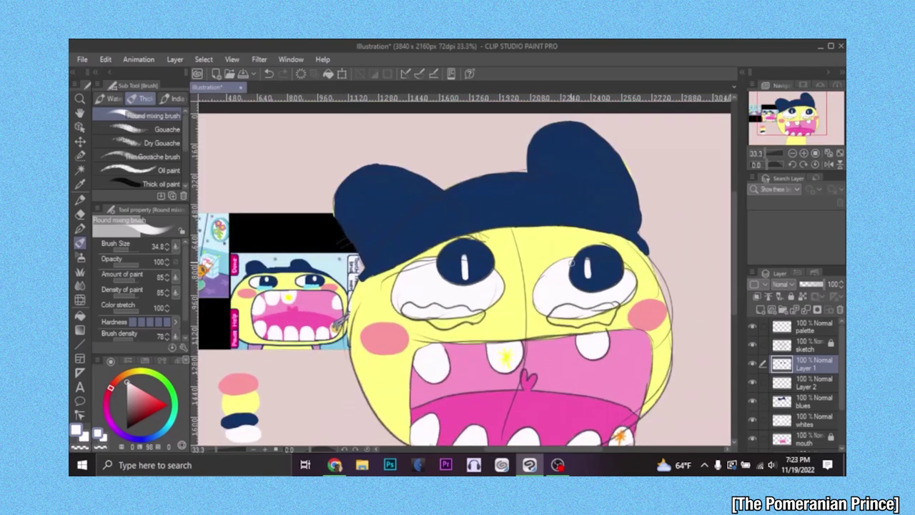
Step: Add a new layer above the sketch and set up the G-pen with the palette's dark blue
{"action": "left_click", "coordinate": [80, 185]}
{"action": "left_click", "coordinate": [239, 420]}
{"action": "left_click", "coordinate": [806, 345]}
{"action": "left_click", "coordinate": [760, 309]}
{"action": "left_click", "coordinate": [80, 243]}
{"action": "left_click", "coordinate": [80, 228]}
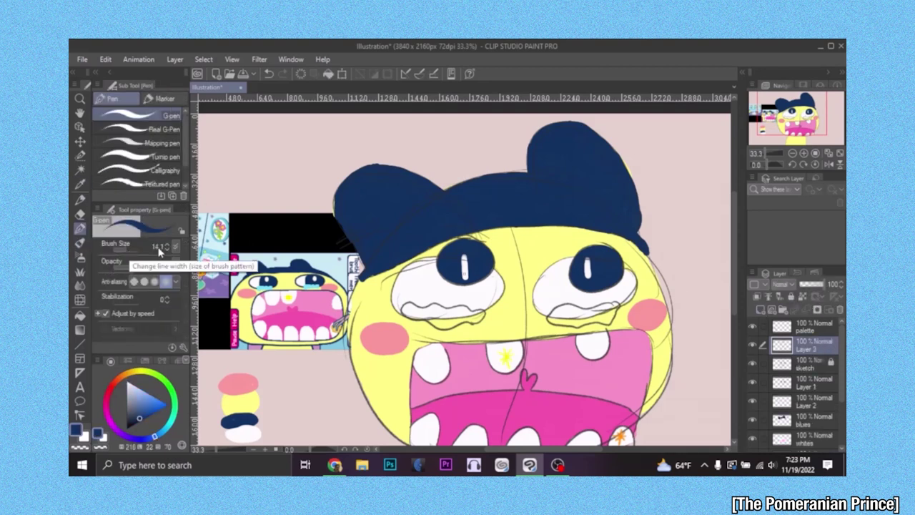
Step: Try short dark blue strokes around the eyes with several Pen sub tools, including the G-pen and Real G-Pen
{"action": "left_click_drag", "start_coordinate": [518, 279], "coordinate": [518, 281]}
{"action": "scroll", "coordinate": [513, 285], "scroll_direction": "up", "scroll_amount": 3}
{"action": "left_click", "coordinate": [164, 130]}
{"action": "left_click", "coordinate": [108, 60]}
{"action": "mouse_move", "coordinate": [569, 208]}
{"action": "left_mouse_down"}
{"action": "mouse_move", "coordinate": [519, 268]}
{"action": "mouse_move", "coordinate": [569, 212]}
{"action": "left_mouse_up"}
{"action": "left_click", "coordinate": [143, 62]}
{"action": "left_click", "coordinate": [164, 161]}
{"action": "left_click", "coordinate": [108, 60]}
{"action": "left_click", "coordinate": [143, 62]}
{"action": "left_click", "coordinate": [164, 147]}
{"action": "left_click_drag", "start_coordinate": [587, 175], "coordinate": [587, 178]}
{"action": "left_click", "coordinate": [111, 61]}
{"action": "left_click", "coordinate": [143, 62]}
Step: Try inking the eye outlines with the current pen and undo all the test strokes
{"action": "left_click_drag", "start_coordinate": [522, 228], "coordinate": [491, 265]}
{"action": "left_click_drag", "start_coordinate": [622, 236], "coordinate": [615, 261]}
{"action": "left_click", "coordinate": [613, 271]}
{"action": "key", "text": "ctrl+z"}
{"action": "key", "text": "ctrl+z"}
{"action": "key", "text": "ctrl+z"}
{"action": "key", "text": "ctrl+z"}
{"action": "key", "text": "ctrl+z"}
{"action": "key", "text": "ctrl+z"}
{"action": "key", "text": "ctrl+z"}
{"action": "key", "text": "ctrl+z"}
Step: Switch to the Marker pens, try an eye outline, and hide the sketch layer
{"action": "scroll", "coordinate": [157, 135], "scroll_direction": "up", "scroll_amount": 1}
{"action": "left_click", "coordinate": [164, 99]}
{"action": "mouse_move", "coordinate": [511, 225]}
{"action": "left_mouse_down"}
{"action": "mouse_move", "coordinate": [558, 252]}
{"action": "mouse_move", "coordinate": [570, 307]}
{"action": "left_mouse_up"}
{"action": "left_click", "coordinate": [752, 364]}
{"action": "scroll", "coordinate": [522, 256], "scroll_direction": "down", "scroll_amount": 4}
{"action": "scroll", "coordinate": [524, 256], "scroll_direction": "up", "scroll_amount": 3}
{"action": "key", "text": "ctrl+z"}
Step: Try dark blue outlines on the character with the Milli pen and another marker, undoing each stroke
{"action": "left_click", "coordinate": [154, 119]}
{"action": "left_click_drag", "start_coordinate": [519, 182], "coordinate": [392, 193]}
{"action": "key", "text": "ctrl+z"}
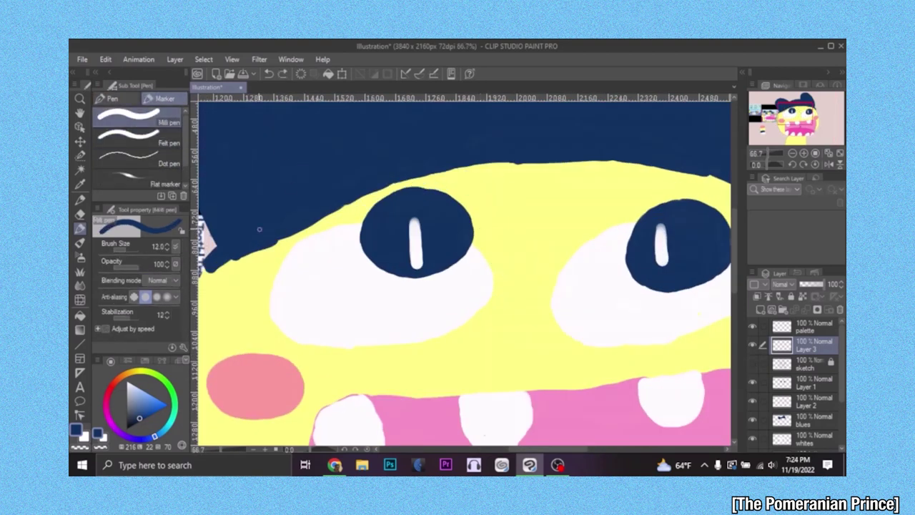
{"action": "scroll", "coordinate": [457, 271], "scroll_direction": "down", "scroll_amount": 3}
{"action": "scroll", "coordinate": [257, 279], "scroll_direction": "up", "scroll_amount": 5}
{"action": "scroll", "coordinate": [490, 311], "scroll_direction": "down", "scroll_amount": 5}
{"action": "scroll", "coordinate": [708, 368], "scroll_direction": "up", "scroll_amount": 4}
{"action": "left_click_drag", "start_coordinate": [451, 303], "coordinate": [369, 338]}
{"action": "key", "text": "ctrl+z"}
{"action": "left_click", "coordinate": [152, 174]}
{"action": "mouse_move", "coordinate": [445, 300]}
{"action": "left_mouse_down"}
{"action": "mouse_move", "coordinate": [398, 310]}
{"action": "mouse_move", "coordinate": [369, 341]}
{"action": "left_mouse_up"}
{"action": "key", "text": "ctrl+z"}
Step: Switch to the Felt pen marker and try outlining the upper-left tooth
{"action": "left_click_drag", "start_coordinate": [187, 155], "coordinate": [186, 135]}
{"action": "left_click", "coordinate": [161, 139]}
{"action": "left_click_drag", "start_coordinate": [443, 300], "coordinate": [364, 343]}
{"action": "scroll", "coordinate": [400, 322], "scroll_direction": "down", "scroll_amount": 4}
{"action": "key", "text": "ctrl+z"}
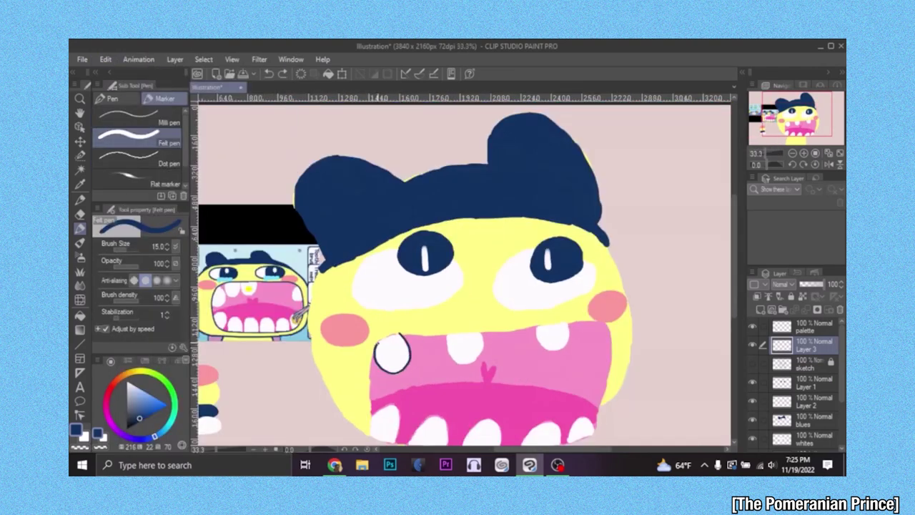
{"action": "key", "text": "ctrl+z"}
Step: Try inking a longer outline stroke with the Felt pen, then undo the test strokes
{"action": "scroll", "coordinate": [379, 258], "scroll_direction": "up", "scroll_amount": 2}
{"action": "mouse_move", "coordinate": [520, 256]}
{"action": "left_mouse_down"}
{"action": "mouse_move", "coordinate": [331, 276]}
{"action": "mouse_move", "coordinate": [330, 351]}
{"action": "mouse_move", "coordinate": [433, 238]}
{"action": "mouse_move", "coordinate": [347, 348]}
{"action": "mouse_move", "coordinate": [473, 190]}
{"action": "mouse_move", "coordinate": [330, 340]}
{"action": "left_mouse_up"}
{"action": "key", "text": "ctrl+z"}
{"action": "key", "text": "ctrl+z"}
{"action": "scroll", "coordinate": [356, 352], "scroll_direction": "up", "scroll_amount": 1}
{"action": "key", "text": "ctrl+z"}
Step: Set the Felt pen's stabilization to 0 and try another long outline stroke
{"action": "left_click", "coordinate": [167, 316]}
{"action": "mouse_move", "coordinate": [622, 227]}
{"action": "left_mouse_down"}
{"action": "mouse_move", "coordinate": [295, 267]}
{"action": "mouse_move", "coordinate": [432, 356]}
{"action": "mouse_move", "coordinate": [312, 291]}
{"action": "left_mouse_up"}
{"action": "key", "text": "ctrl+z"}
{"action": "key", "text": "ctrl+z"}
{"action": "scroll", "coordinate": [334, 277], "scroll_direction": "down", "scroll_amount": 4}
{"action": "scroll", "coordinate": [427, 308], "scroll_direction": "up", "scroll_amount": 2}
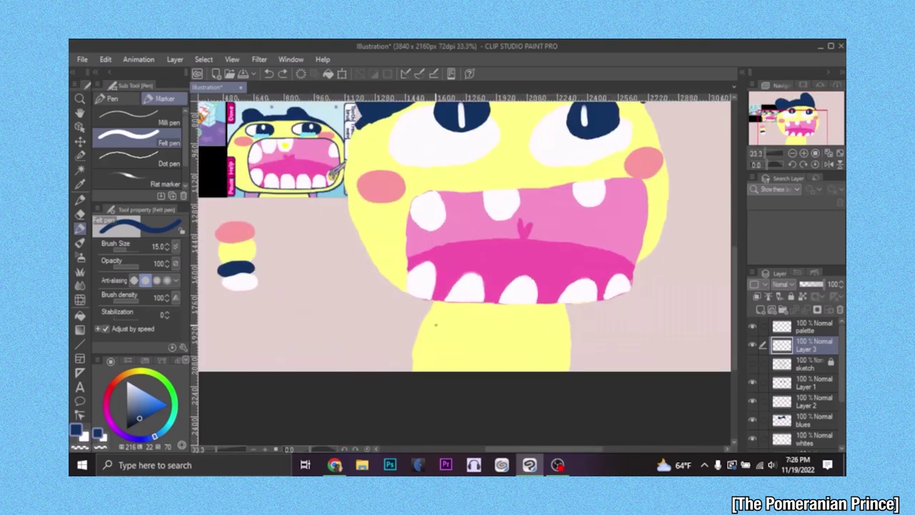
Step: Ink the mouth's right side and top edge in dark blue with the Felt pen on Layer 3
{"action": "left_click_drag", "start_coordinate": [736, 360], "coordinate": [736, 354]}
{"action": "mouse_move", "coordinate": [602, 158]}
{"action": "left_mouse_down"}
{"action": "mouse_move", "coordinate": [609, 244]}
{"action": "mouse_move", "coordinate": [572, 330]}
{"action": "left_mouse_up"}
{"action": "mouse_move", "coordinate": [601, 158]}
{"action": "left_mouse_down"}
{"action": "mouse_move", "coordinate": [276, 180]}
{"action": "mouse_move", "coordinate": [539, 160]}
{"action": "mouse_move", "coordinate": [315, 178]}
{"action": "left_mouse_up"}
{"action": "key", "text": "ctrl+z"}
{"action": "key", "text": "ctrl+z"}
Step: Ink the mouth's upper-left corner and left side down to the lower corner, redoing strokes until the line fits
{"action": "mouse_move", "coordinate": [414, 173]}
{"action": "left_mouse_down"}
{"action": "mouse_move", "coordinate": [315, 178]}
{"action": "mouse_move", "coordinate": [250, 312]}
{"action": "mouse_move", "coordinate": [256, 332]}
{"action": "left_mouse_up"}
{"action": "key", "text": "ctrl+z"}
{"action": "mouse_move", "coordinate": [289, 175]}
{"action": "left_mouse_down"}
{"action": "mouse_move", "coordinate": [272, 179]}
{"action": "mouse_move", "coordinate": [249, 313]}
{"action": "mouse_move", "coordinate": [250, 304]}
{"action": "left_mouse_up"}
{"action": "key", "text": "ctrl+z"}
{"action": "key", "text": "ctrl+z"}
{"action": "left_click_drag", "start_coordinate": [254, 200], "coordinate": [247, 330]}
{"action": "key", "text": "ctrl+z"}
{"action": "scroll", "coordinate": [280, 229], "scroll_direction": "up", "scroll_amount": 1}
{"action": "key", "text": "ctrl+z"}
{"action": "mouse_move", "coordinate": [253, 190]}
{"action": "left_mouse_down"}
{"action": "mouse_move", "coordinate": [239, 362]}
{"action": "mouse_move", "coordinate": [462, 384]}
{"action": "left_mouse_up"}
{"action": "key", "text": "ctrl+z"}
Step: Try inking the mouth's bottom edge from its lower-right corner
{"action": "mouse_move", "coordinate": [673, 363]}
{"action": "left_mouse_down"}
{"action": "mouse_move", "coordinate": [508, 385]}
{"action": "mouse_move", "coordinate": [646, 373]}
{"action": "mouse_move", "coordinate": [584, 385]}
{"action": "mouse_move", "coordinate": [463, 386]}
{"action": "mouse_move", "coordinate": [246, 361]}
{"action": "mouse_move", "coordinate": [400, 383]}
{"action": "mouse_move", "coordinate": [650, 378]}
{"action": "mouse_move", "coordinate": [394, 386]}
{"action": "left_mouse_up"}
{"action": "key", "text": "ctrl+z"}
{"action": "key", "text": "ctrl+z"}
{"action": "key", "text": "ctrl+z"}
{"action": "key", "text": "ctrl+z"}
{"action": "key", "text": "ctrl+z"}
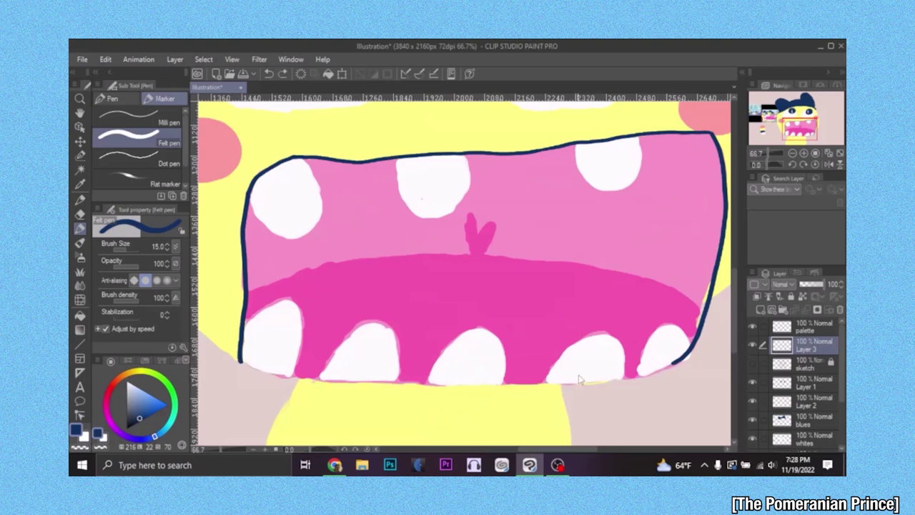
Step: Ink the mouth's bottom edge in dark blue to close the mouth outline
{"action": "scroll", "coordinate": [672, 375], "scroll_direction": "up", "scroll_amount": 3}
{"action": "mouse_move", "coordinate": [696, 386]}
{"action": "left_mouse_down"}
{"action": "mouse_move", "coordinate": [447, 335]}
{"action": "mouse_move", "coordinate": [193, 360]}
{"action": "left_mouse_up"}
{"action": "left_click_drag", "start_coordinate": [611, 448], "coordinate": [551, 447]}
{"action": "scroll", "coordinate": [357, 368], "scroll_direction": "down", "scroll_amount": 3}
{"action": "left_click_drag", "start_coordinate": [515, 359], "coordinate": [369, 356]}
{"action": "key", "text": "ctrl+z"}
{"action": "mouse_move", "coordinate": [212, 338]}
{"action": "left_mouse_down"}
{"action": "mouse_move", "coordinate": [232, 348]}
{"action": "mouse_move", "coordinate": [409, 362]}
{"action": "mouse_move", "coordinate": [516, 359]}
{"action": "mouse_move", "coordinate": [246, 350]}
{"action": "mouse_move", "coordinate": [514, 359]}
{"action": "left_mouse_up"}
{"action": "key", "text": "ctrl+z"}
{"action": "key", "text": "ctrl+z"}
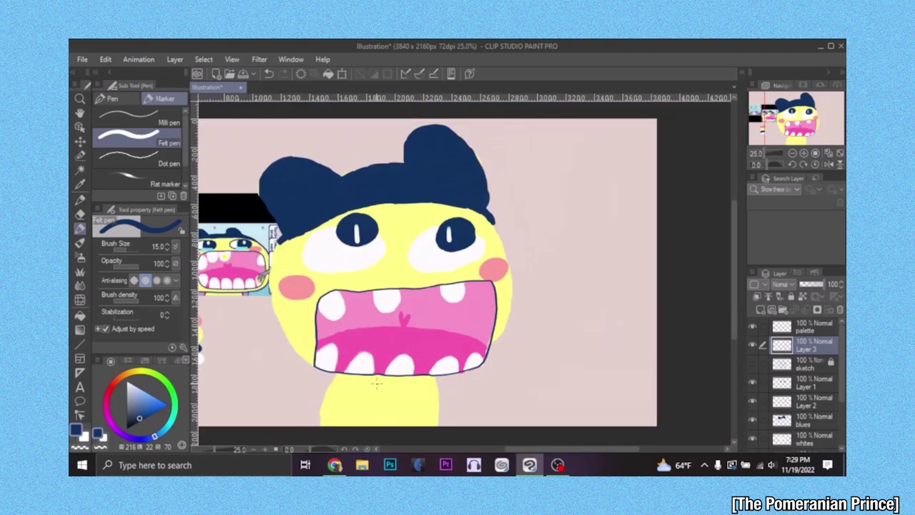
Step: Outline the three rightmost lower teeth in dark blue with the Felt pen
{"action": "scroll", "coordinate": [376, 381], "scroll_direction": "up", "scroll_amount": 2}
{"action": "left_click_drag", "start_coordinate": [618, 276], "coordinate": [545, 332]}
{"action": "mouse_move", "coordinate": [524, 337]}
{"action": "left_mouse_down"}
{"action": "mouse_move", "coordinate": [504, 272]}
{"action": "mouse_move", "coordinate": [405, 349]}
{"action": "left_mouse_up"}
{"action": "key", "text": "ctrl+z"}
{"action": "key", "text": "ctrl+z"}
{"action": "left_click_drag", "start_coordinate": [345, 348], "coordinate": [231, 348]}
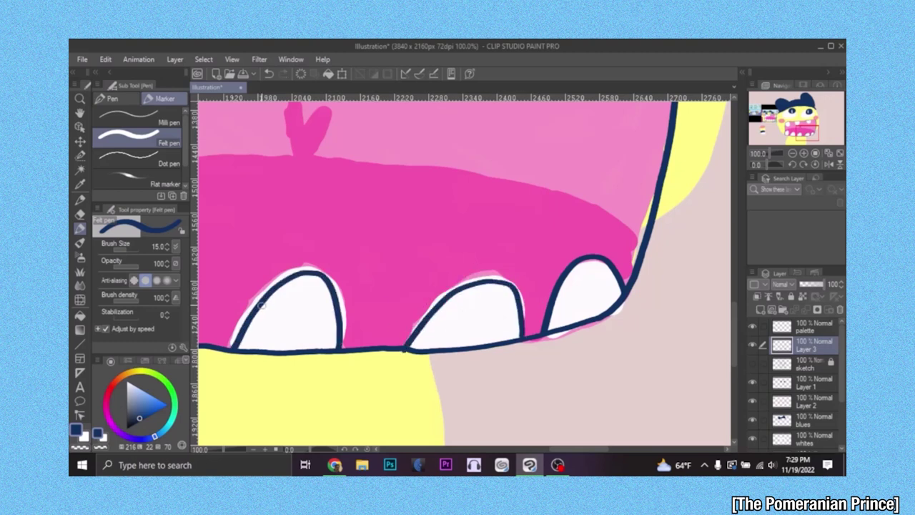
Step: Outline the second lower tooth from the left in dark blue
{"action": "scroll", "coordinate": [315, 316], "scroll_direction": "down", "scroll_amount": 3}
{"action": "left_click_drag", "start_coordinate": [558, 450], "coordinate": [527, 449]}
{"action": "left_click_drag", "start_coordinate": [408, 326], "coordinate": [382, 300]}
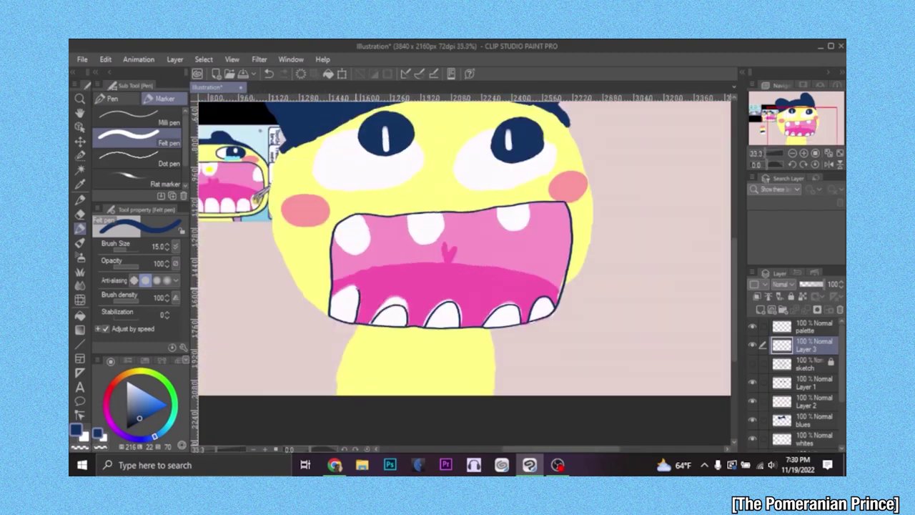
Step: Outline the upper teeth in dark blue with the Felt pen
{"action": "key", "text": "ctrl+z"}
{"action": "mouse_move", "coordinate": [408, 215]}
{"action": "left_mouse_down"}
{"action": "mouse_move", "coordinate": [441, 213]}
{"action": "mouse_move", "coordinate": [440, 235]}
{"action": "left_mouse_up"}
{"action": "key", "text": "ctrl+z"}
{"action": "key", "text": "ctrl+z"}
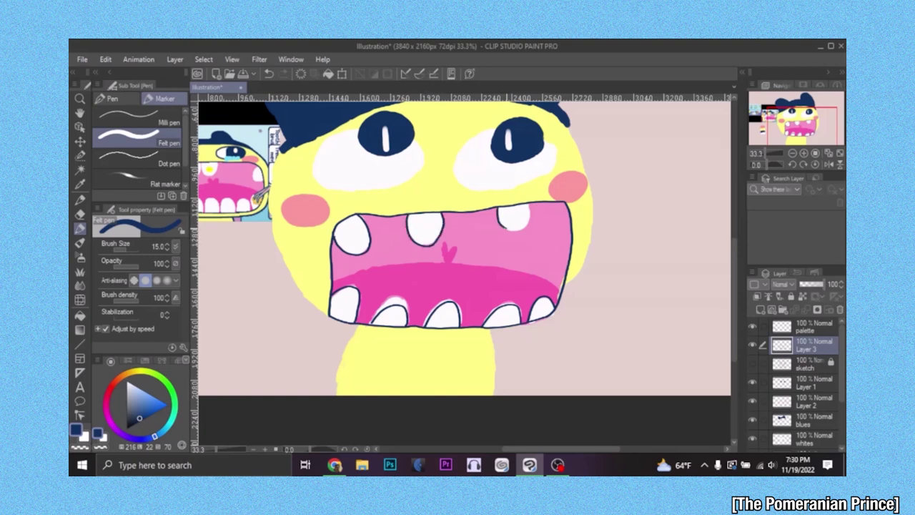
Step: Ink both sides of the neck in dark blue, from the mouth down to the canvas edge
{"action": "mouse_move", "coordinate": [360, 326]}
{"action": "left_mouse_down"}
{"action": "mouse_move", "coordinate": [335, 394]}
{"action": "mouse_move", "coordinate": [340, 363]}
{"action": "left_mouse_up"}
{"action": "key", "text": "ctrl+z"}
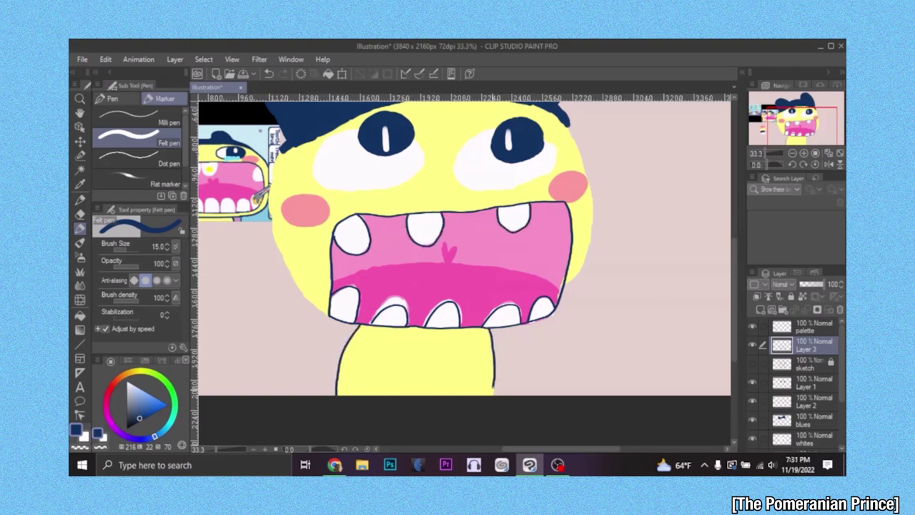
{"action": "left_click_drag", "start_coordinate": [494, 376], "coordinate": [494, 396]}
Step: Ink the right edge of the face in dark blue, from the hat down to the mouth corner
{"action": "left_click_drag", "start_coordinate": [734, 359], "coordinate": [736, 313]}
{"action": "left_click_drag", "start_coordinate": [568, 254], "coordinate": [569, 266]}
{"action": "scroll", "coordinate": [548, 306], "scroll_direction": "down", "scroll_amount": 1}
{"action": "left_click_drag", "start_coordinate": [571, 216], "coordinate": [576, 362]}
{"action": "key", "text": "ctrl+z"}
{"action": "left_click_drag", "start_coordinate": [575, 215], "coordinate": [578, 373]}
{"action": "scroll", "coordinate": [461, 272], "scroll_direction": "down", "scroll_amount": 1}
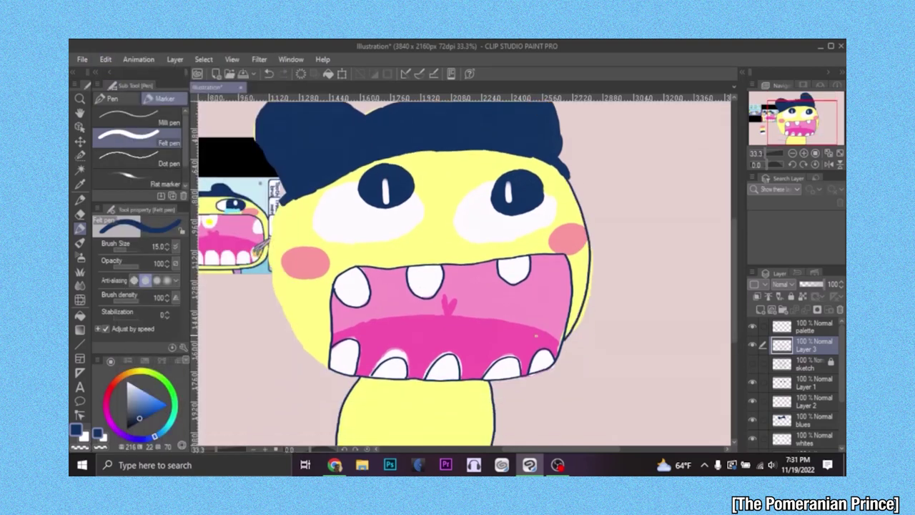
Step: Ink the left edge of the face in dark blue, from the hat down to the mouth's lower corner
{"action": "mouse_move", "coordinate": [274, 205]}
{"action": "left_mouse_down"}
{"action": "mouse_move", "coordinate": [328, 353]}
{"action": "mouse_move", "coordinate": [315, 349]}
{"action": "left_mouse_up"}
{"action": "key", "text": "ctrl+z"}
{"action": "key", "text": "ctrl+z"}
{"action": "mouse_move", "coordinate": [276, 205]}
{"action": "left_mouse_down"}
{"action": "mouse_move", "coordinate": [295, 335]}
{"action": "mouse_move", "coordinate": [328, 366]}
{"action": "left_mouse_up"}
{"action": "scroll", "coordinate": [293, 300], "scroll_direction": "up", "scroll_amount": 2}
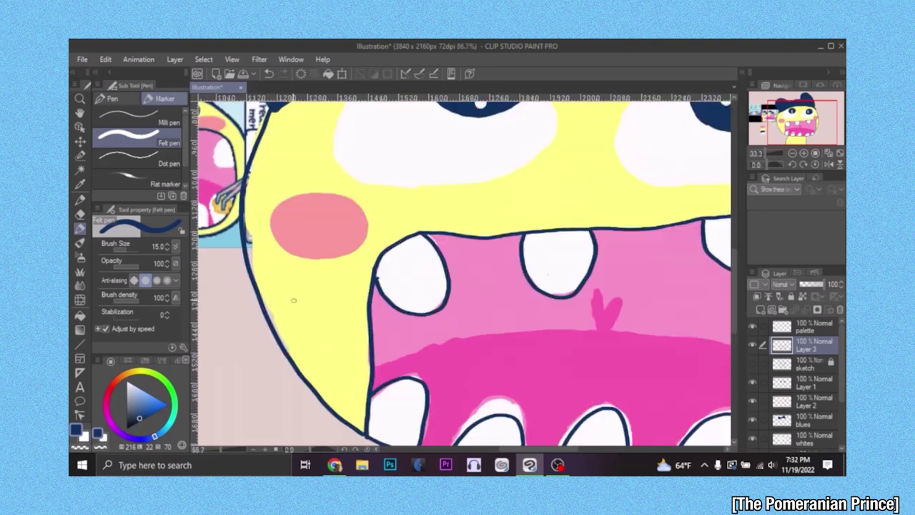
{"action": "scroll", "coordinate": [296, 307], "scroll_direction": "down", "scroll_amount": 2}
{"action": "key", "text": "ctrl+z"}
{"action": "scroll", "coordinate": [268, 229], "scroll_direction": "up", "scroll_amount": 1}
{"action": "scroll", "coordinate": [301, 272], "scroll_direction": "down", "scroll_amount": 1}
{"action": "mouse_move", "coordinate": [286, 187]}
{"action": "left_mouse_down"}
{"action": "mouse_move", "coordinate": [338, 404]}
{"action": "mouse_move", "coordinate": [346, 400]}
{"action": "left_mouse_up"}
{"action": "key", "text": "ctrl+z"}
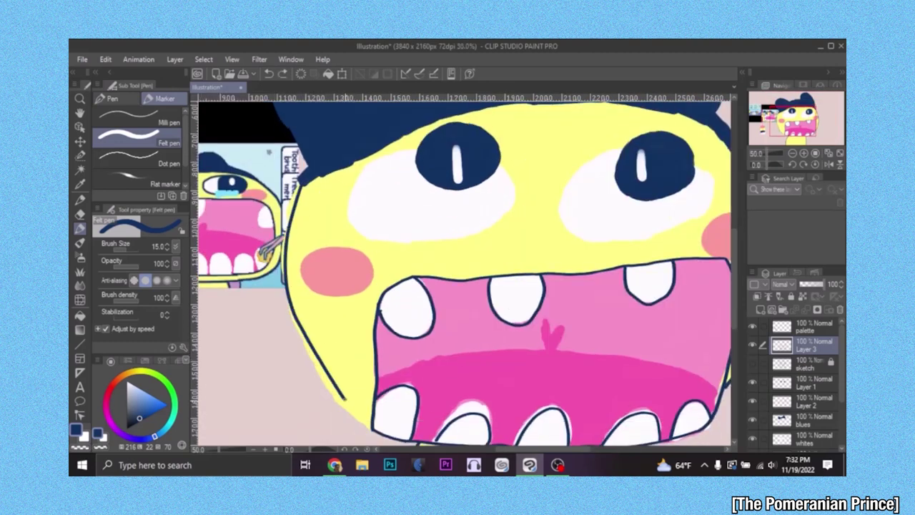
{"action": "scroll", "coordinate": [327, 347], "scroll_direction": "down", "scroll_amount": 2}
Step: Hide Layer 1 with the pupils and outline the left eye in dark blue as a closed oval
{"action": "left_click_drag", "start_coordinate": [391, 243], "coordinate": [331, 266]}
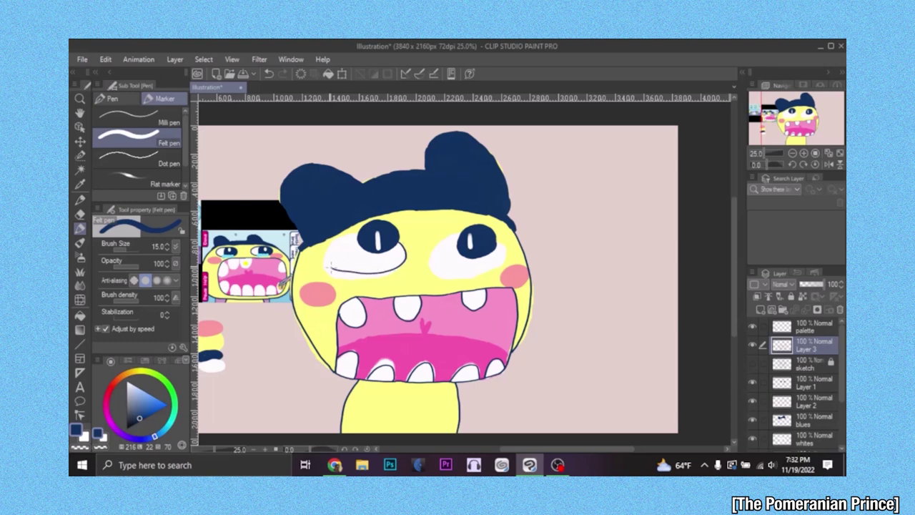
{"action": "key", "text": "ctrl+z"}
{"action": "scroll", "coordinate": [341, 255], "scroll_direction": "up", "scroll_amount": 2}
{"action": "left_click", "coordinate": [752, 381]}
{"action": "mouse_move", "coordinate": [331, 226]}
{"action": "left_mouse_down"}
{"action": "mouse_move", "coordinate": [446, 221]}
{"action": "mouse_move", "coordinate": [329, 233]}
{"action": "left_mouse_up"}
{"action": "key", "text": "ctrl+z"}
{"action": "mouse_move", "coordinate": [466, 237]}
{"action": "left_mouse_down"}
{"action": "mouse_move", "coordinate": [368, 304]}
{"action": "mouse_move", "coordinate": [329, 247]}
{"action": "mouse_move", "coordinate": [459, 234]}
{"action": "mouse_move", "coordinate": [333, 286]}
{"action": "mouse_move", "coordinate": [426, 290]}
{"action": "mouse_move", "coordinate": [460, 235]}
{"action": "mouse_move", "coordinate": [445, 288]}
{"action": "mouse_move", "coordinate": [461, 239]}
{"action": "mouse_move", "coordinate": [429, 264]}
{"action": "left_mouse_up"}
{"action": "key", "text": "ctrl+z"}
{"action": "key", "text": "ctrl+z"}
{"action": "key", "text": "ctrl+z"}
{"action": "key", "text": "ctrl+z"}
Step: Place a copy of the left eye's outline on the right eye and merge the copied layer into Layer 3
{"action": "key", "text": "m"}
{"action": "left_click", "coordinate": [418, 330]}
{"action": "left_click_drag", "start_coordinate": [586, 263], "coordinate": [585, 265]}
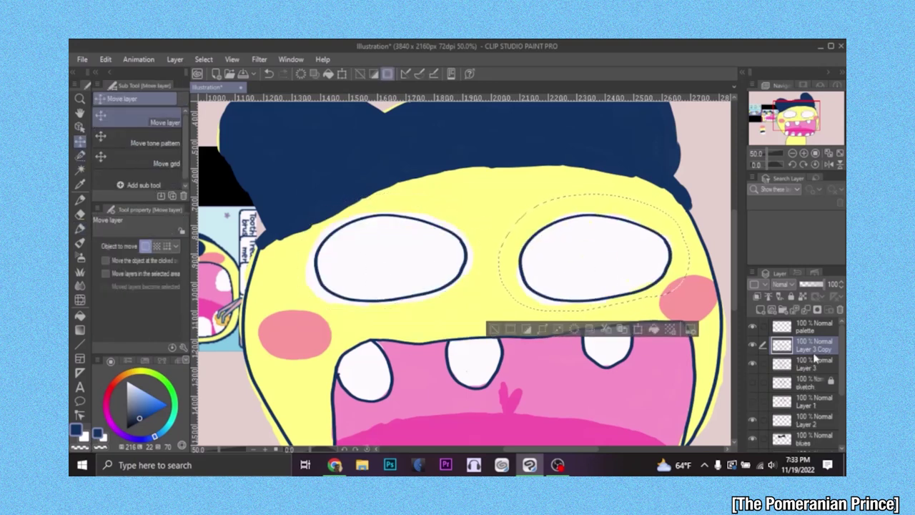
{"action": "key", "text": "ctrl+d"}
{"action": "right_click", "coordinate": [806, 349]}
{"action": "left_click", "coordinate": [761, 283]}
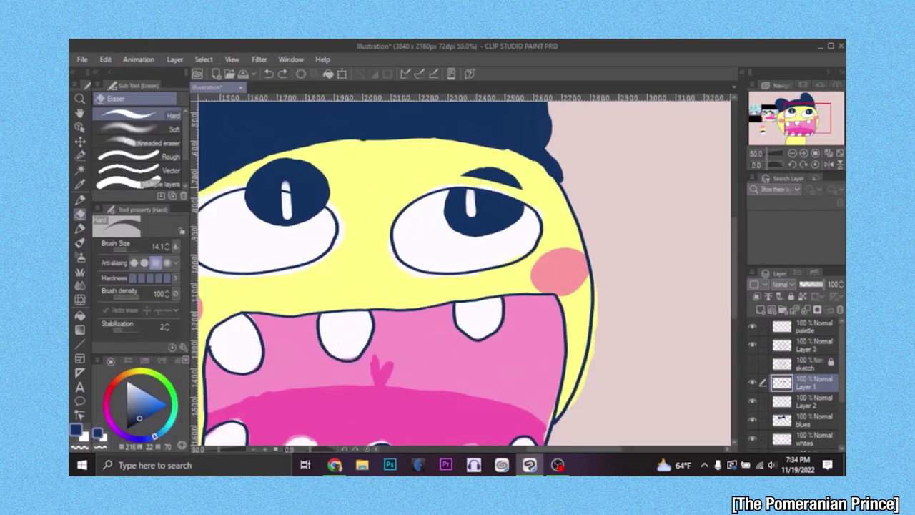
Step: Erase the parts of both pupils that extend above the eye outlines on Layer 1 with the Hard eraser
{"action": "left_click_drag", "start_coordinate": [522, 186], "coordinate": [476, 170]}
{"action": "left_click_drag", "start_coordinate": [123, 250], "coordinate": [127, 250]}
{"action": "mouse_move", "coordinate": [248, 183]}
{"action": "left_mouse_down"}
{"action": "mouse_move", "coordinate": [331, 197]}
{"action": "mouse_move", "coordinate": [280, 167]}
{"action": "mouse_move", "coordinate": [325, 175]}
{"action": "left_mouse_up"}
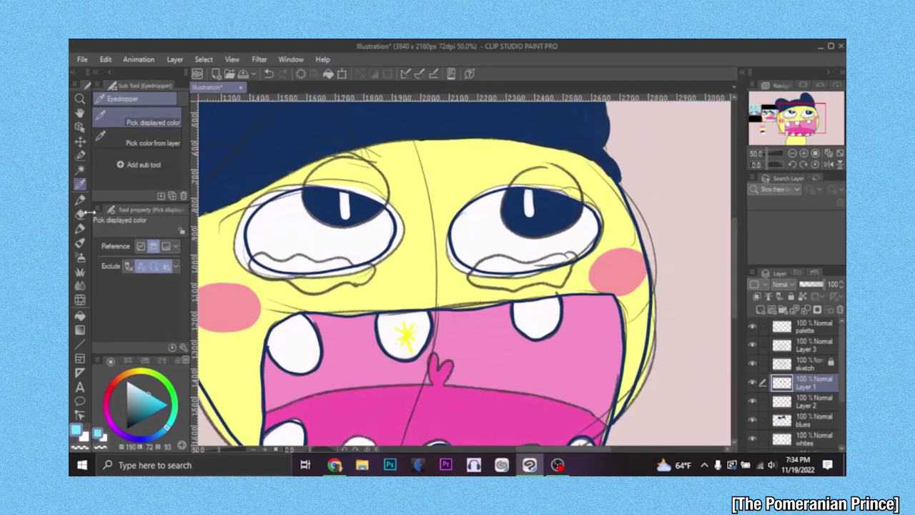
Step: Paint light blue tears under both eyes on a new layer with the Round mixing brush, following the sketch
{"action": "left_click", "coordinate": [79, 243]}
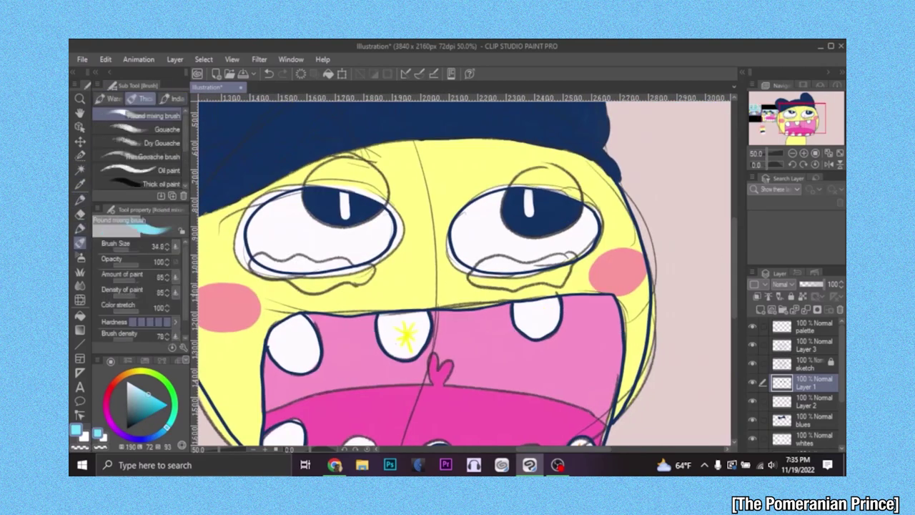
{"action": "left_click_drag", "start_coordinate": [555, 261], "coordinate": [475, 267]}
{"action": "key", "text": "ctrl+z"}
{"action": "key", "text": "ctrl+z"}
{"action": "key", "text": "ctrl+y"}
{"action": "left_click", "coordinate": [761, 311]}
{"action": "mouse_move", "coordinate": [569, 258]}
{"action": "left_mouse_down"}
{"action": "mouse_move", "coordinate": [561, 282]}
{"action": "mouse_move", "coordinate": [511, 286]}
{"action": "mouse_move", "coordinate": [483, 264]}
{"action": "mouse_move", "coordinate": [504, 279]}
{"action": "left_mouse_up"}
{"action": "mouse_move", "coordinate": [372, 275]}
{"action": "left_mouse_down"}
{"action": "mouse_move", "coordinate": [329, 280]}
{"action": "mouse_move", "coordinate": [334, 264]}
{"action": "mouse_move", "coordinate": [254, 263]}
{"action": "left_mouse_up"}
{"action": "left_click_drag", "start_coordinate": [328, 285], "coordinate": [303, 286]}
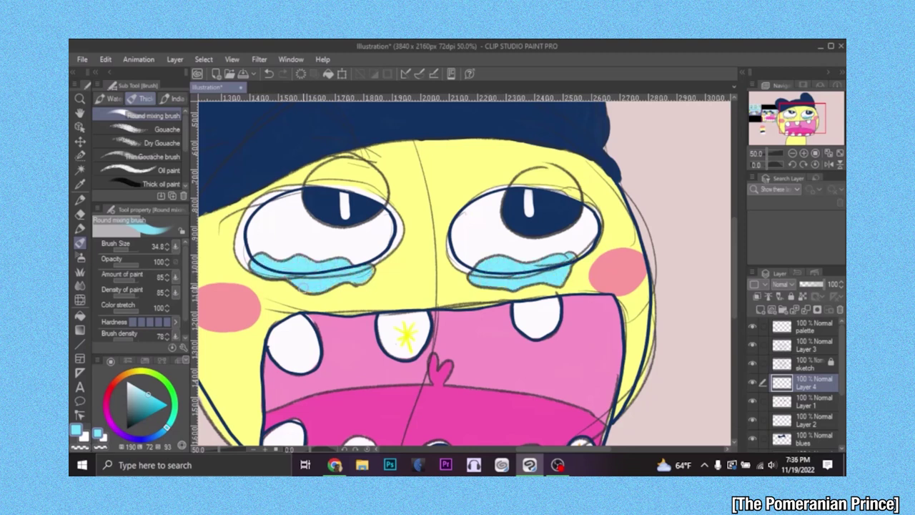
Step: Rename the new layer to "tears" and hide the sketch layer
{"action": "double_click", "coordinate": [806, 387]}
{"action": "type", "text": "tears"}
{"action": "key", "text": "Return"}
{"action": "left_click", "coordinate": [751, 364]}
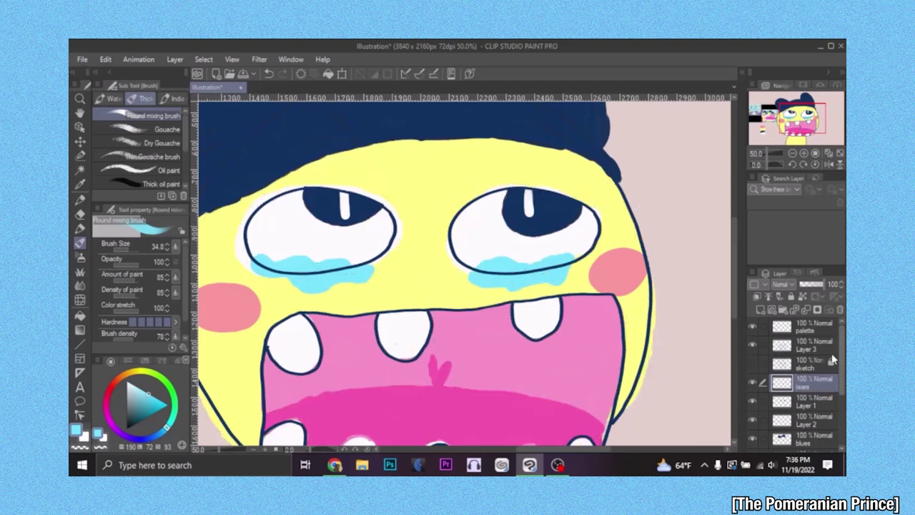
Step: Erase the eye outlines crossing the tears on Layer 3 and move the tears layer above Layer 3
{"action": "left_click", "coordinate": [806, 346]}
{"action": "key", "text": "e"}
{"action": "left_click_drag", "start_coordinate": [313, 273], "coordinate": [255, 260]}
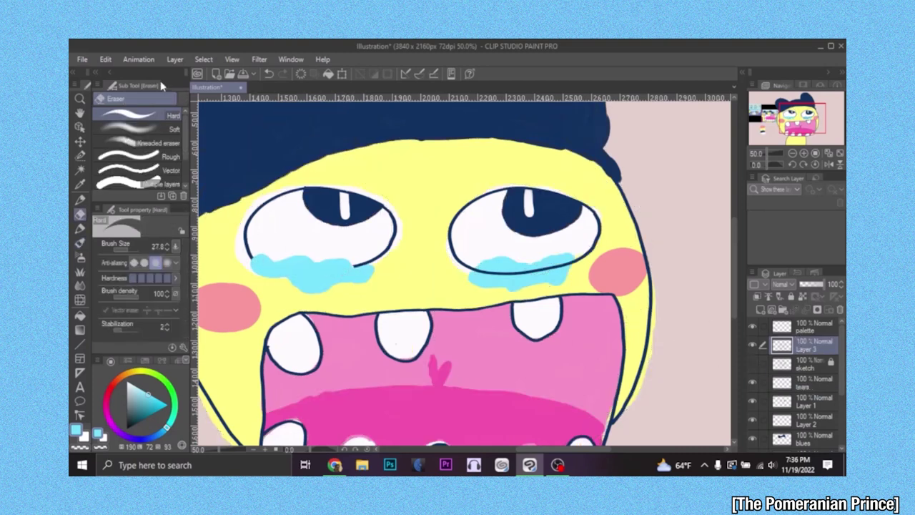
{"action": "left_click_drag", "start_coordinate": [806, 382], "coordinate": [820, 348]}
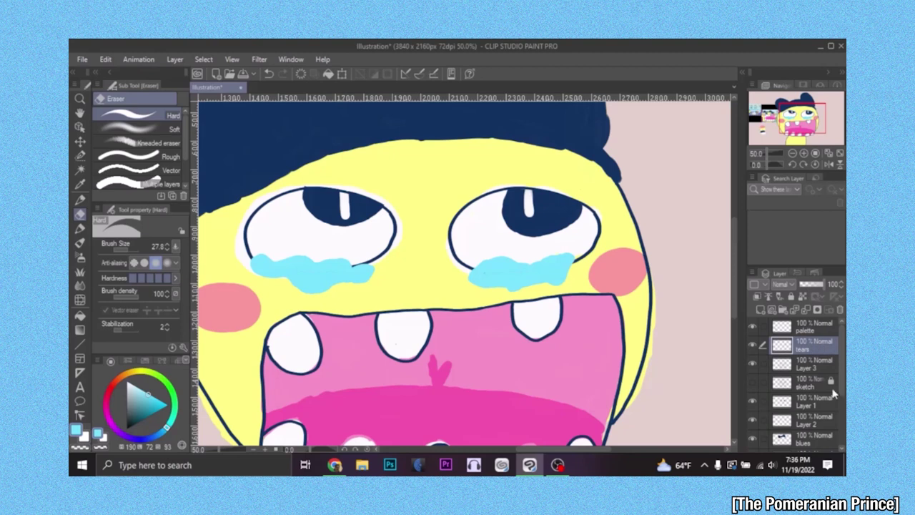
Step: Erase the white spilling outside the eye and tooth outlines on the whites layer
{"action": "scroll", "coordinate": [807, 386], "scroll_direction": "down", "scroll_amount": 2}
{"action": "left_click", "coordinate": [806, 403]}
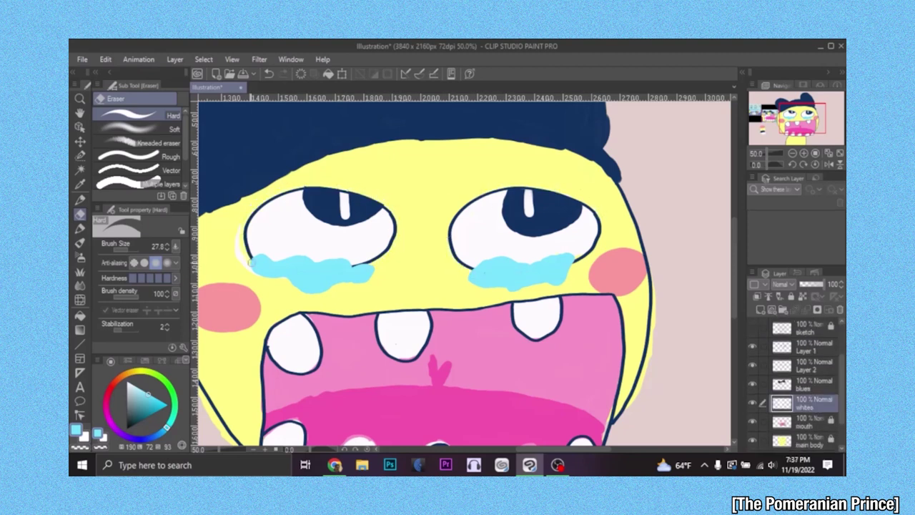
{"action": "scroll", "coordinate": [576, 294], "scroll_direction": "down", "scroll_amount": 3}
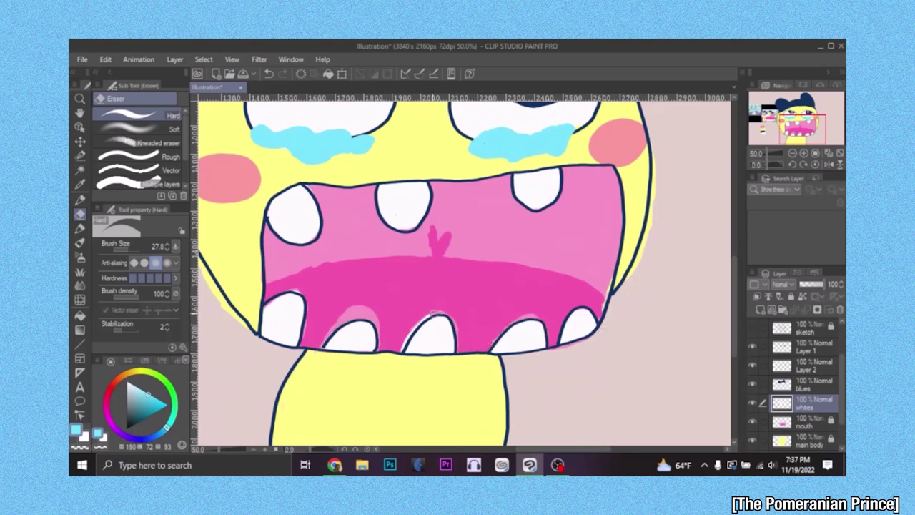
{"action": "scroll", "coordinate": [307, 265], "scroll_direction": "down", "scroll_amount": 6}
{"action": "scroll", "coordinate": [286, 243], "scroll_direction": "up", "scroll_amount": 6}
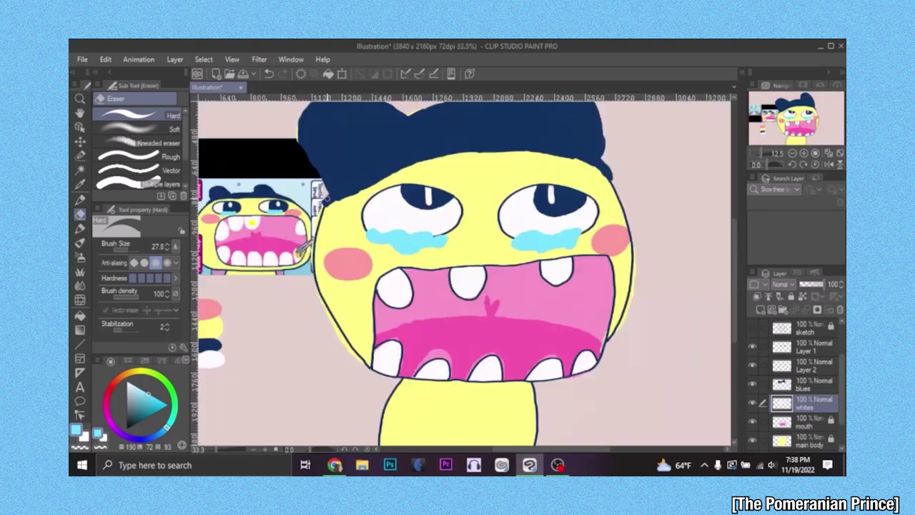
Step: Sample the hat's dark blue and smooth the hat's lower edge across the forehead with the Felt pen
{"action": "left_click", "coordinate": [79, 183]}
{"action": "left_click", "coordinate": [336, 172]}
{"action": "left_click", "coordinate": [79, 228]}
{"action": "scroll", "coordinate": [493, 167], "scroll_direction": "left", "scroll_amount": 1}
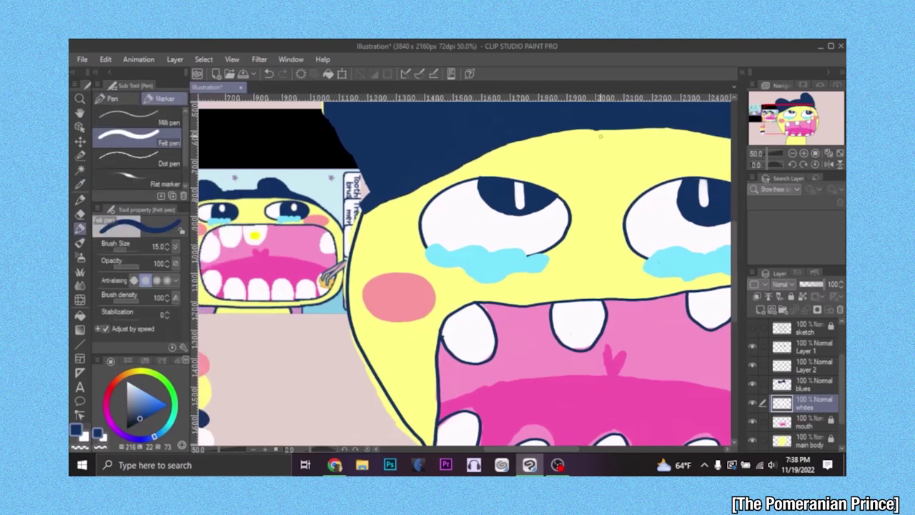
{"action": "left_click_drag", "start_coordinate": [507, 145], "coordinate": [687, 131]}
{"action": "left_click_drag", "start_coordinate": [493, 449], "coordinate": [536, 450]}
{"action": "left_click_drag", "start_coordinate": [461, 131], "coordinate": [511, 138]}
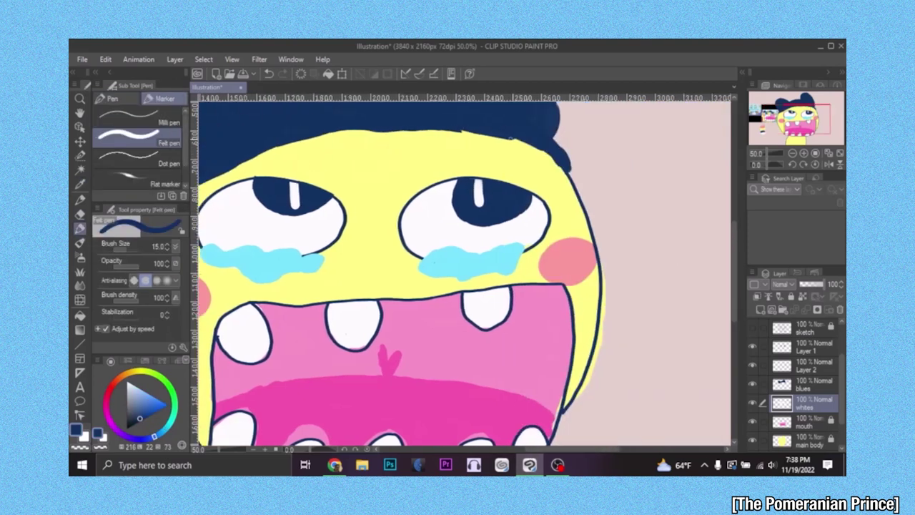
Step: Hide the palette and reference image, and trim both sides of the canvas to a width of 2440 px
{"action": "scroll", "coordinate": [433, 258], "scroll_direction": "down", "scroll_amount": 4}
{"action": "left_click_drag", "start_coordinate": [840, 418], "coordinate": [840, 382]}
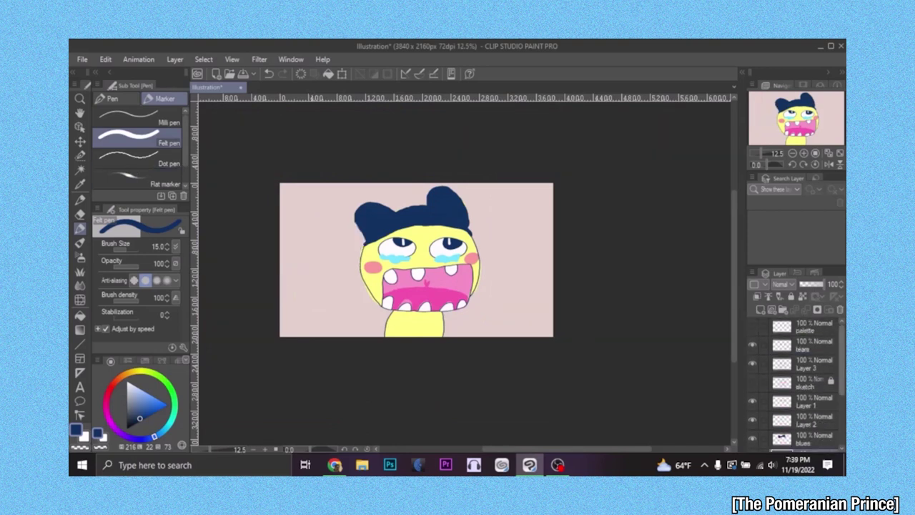
{"action": "left_click", "coordinate": [105, 59]}
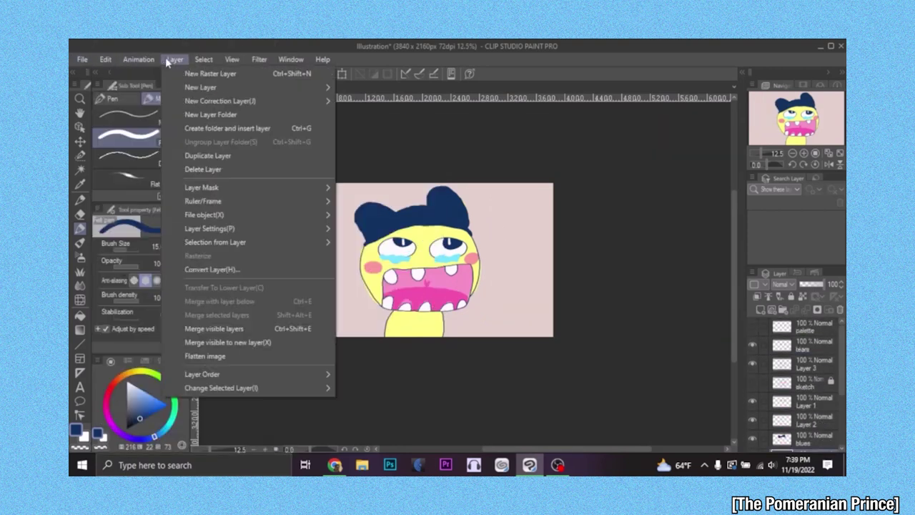
{"action": "left_click", "coordinate": [221, 353]}
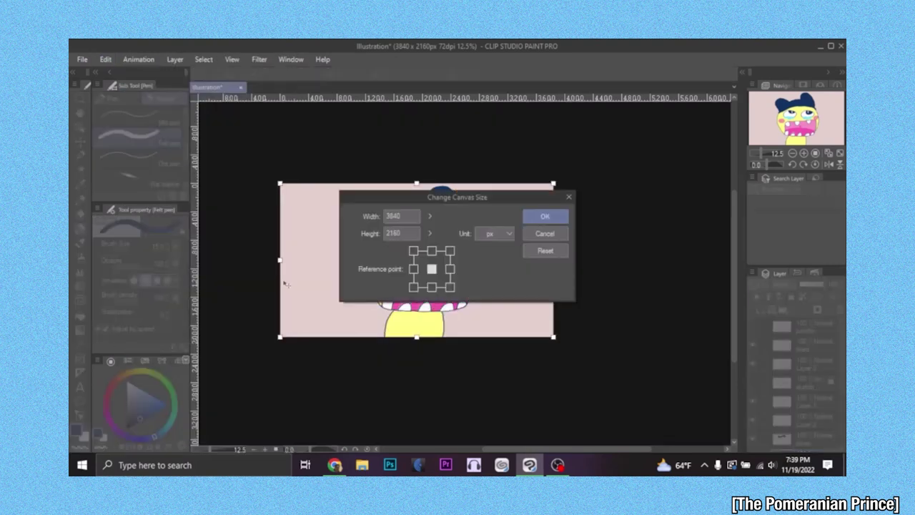
{"action": "left_click_drag", "start_coordinate": [279, 260], "coordinate": [333, 260]}
{"action": "left_click_drag", "start_coordinate": [451, 203], "coordinate": [553, 363]}
{"action": "left_click_drag", "start_coordinate": [553, 260], "coordinate": [504, 266]}
{"action": "left_click", "coordinate": [647, 375]}
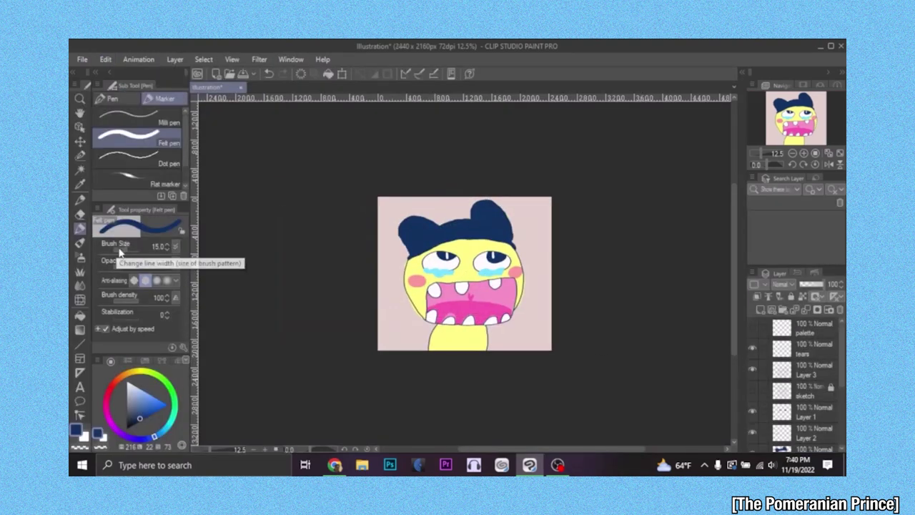
Step: Smooth the left ear's outline and the hat's top edge in dark blue with the Felt pen
{"action": "scroll", "coordinate": [495, 273], "scroll_direction": "up", "scroll_amount": 5}
{"action": "mouse_move", "coordinate": [495, 273]}
{"action": "left_mouse_down"}
{"action": "mouse_move", "coordinate": [500, 301]}
{"action": "mouse_move", "coordinate": [453, 208]}
{"action": "left_mouse_up"}
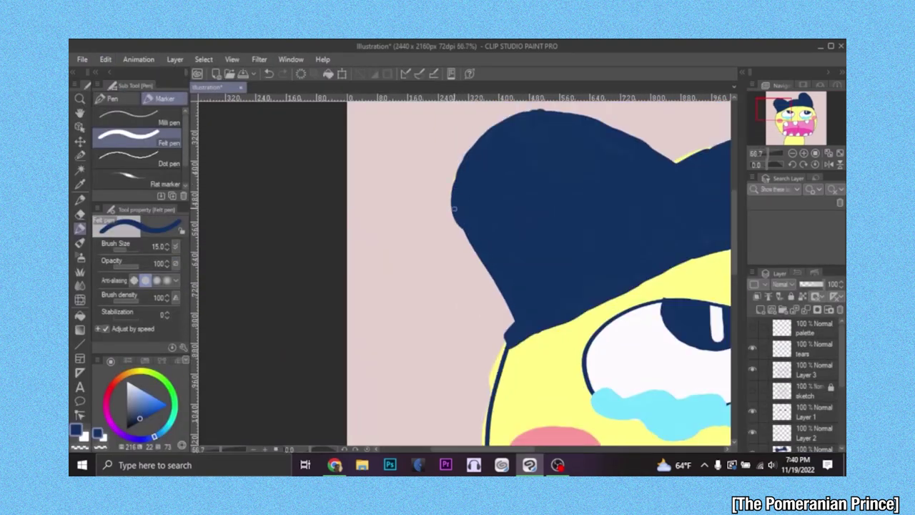
{"action": "left_click_drag", "start_coordinate": [535, 109], "coordinate": [674, 161]}
{"action": "left_click_drag", "start_coordinate": [501, 448], "coordinate": [569, 449]}
{"action": "left_click_drag", "start_coordinate": [333, 158], "coordinate": [498, 124]}
{"action": "scroll", "coordinate": [426, 276], "scroll_direction": "down", "scroll_amount": 3}
{"action": "scroll", "coordinate": [423, 275], "scroll_direction": "up", "scroll_amount": 1}
Step: Handwrite "brb..." in dark blue in the empty area above the left ear
{"action": "left_click_drag", "start_coordinate": [254, 157], "coordinate": [251, 183]}
{"action": "left_click_drag", "start_coordinate": [267, 164], "coordinate": [276, 165]}
{"action": "left_click_drag", "start_coordinate": [279, 160], "coordinate": [280, 178]}
{"action": "left_click", "coordinate": [293, 175]}
{"action": "left_click", "coordinate": [304, 176]}
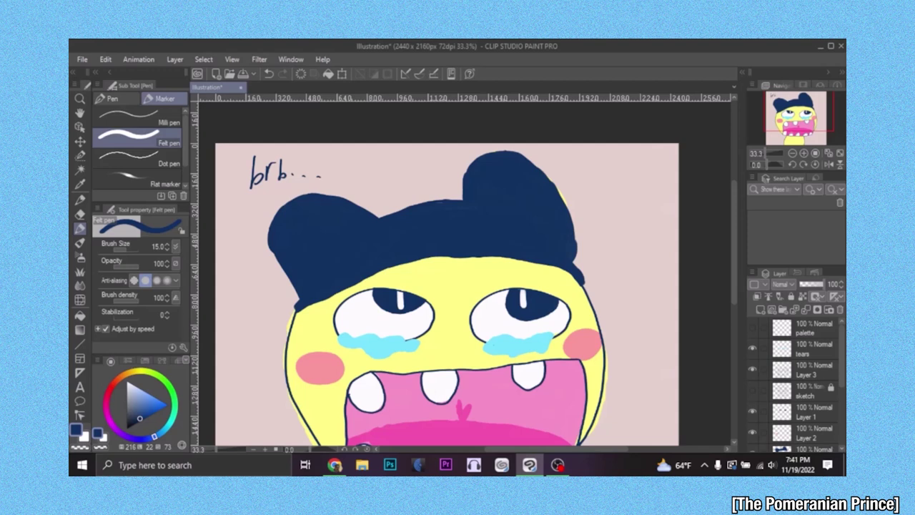
Step: Ink the right ear's outer edge in dark blue and select the blues layer with the Round mixing brush
{"action": "scroll", "coordinate": [592, 262], "scroll_direction": "up", "scroll_amount": 2}
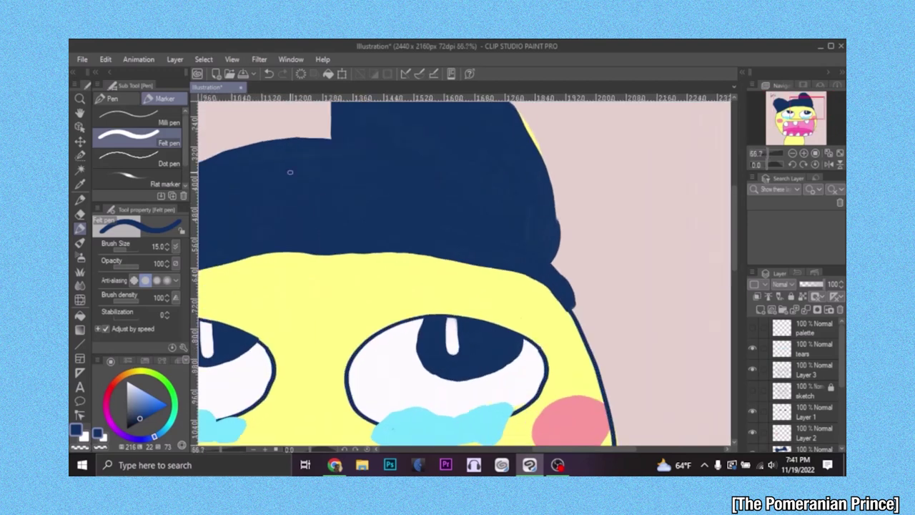
{"action": "left_click_drag", "start_coordinate": [558, 220], "coordinate": [512, 104]}
{"action": "left_click_drag", "start_coordinate": [734, 260], "coordinate": [734, 229]}
{"action": "left_click_drag", "start_coordinate": [541, 275], "coordinate": [495, 206]}
{"action": "mouse_move", "coordinate": [496, 206]}
{"action": "left_mouse_down"}
{"action": "mouse_move", "coordinate": [521, 232]}
{"action": "mouse_move", "coordinate": [549, 292]}
{"action": "left_mouse_up"}
{"action": "left_click", "coordinate": [80, 243]}
{"action": "scroll", "coordinate": [808, 386], "scroll_direction": "down", "scroll_amount": 3}
{"action": "left_click", "coordinate": [811, 347]}
{"action": "scroll", "coordinate": [811, 357], "scroll_direction": "up", "scroll_amount": 1}
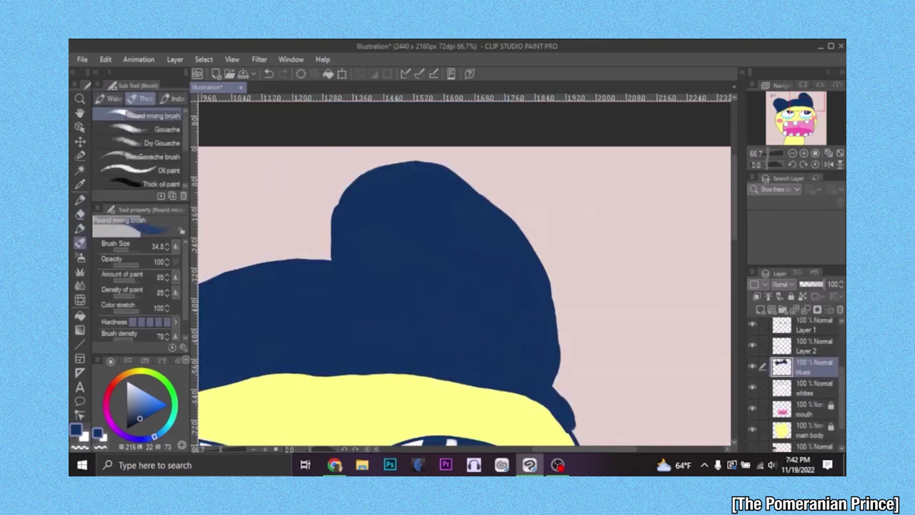
Step: Select Layer 3 and the Felt pen, and adjust the pen's brush size for drawing on the teeth
{"action": "scroll", "coordinate": [811, 369], "scroll_direction": "up", "scroll_amount": 3}
{"action": "left_click_drag", "start_coordinate": [734, 208], "coordinate": [734, 303]}
{"action": "left_click", "coordinate": [811, 369]}
{"action": "left_click", "coordinate": [80, 229]}
{"action": "left_click", "coordinate": [128, 249]}
{"action": "mouse_move", "coordinate": [294, 270]}
{"action": "left_mouse_down"}
{"action": "mouse_move", "coordinate": [269, 290]}
{"action": "mouse_move", "coordinate": [292, 291]}
{"action": "left_mouse_up"}
{"action": "left_click_drag", "start_coordinate": [267, 280], "coordinate": [296, 279]}
{"action": "mouse_move", "coordinate": [283, 268]}
{"action": "left_mouse_down"}
{"action": "mouse_move", "coordinate": [284, 293]}
{"action": "mouse_move", "coordinate": [279, 283]}
{"action": "left_mouse_up"}
{"action": "key", "text": "ctrl+z"}
{"action": "key", "text": "ctrl+z"}
{"action": "key", "text": "ctrl+z"}
{"action": "key", "text": "ctrl+z"}
{"action": "mouse_move", "coordinate": [280, 271]}
{"action": "left_mouse_down"}
{"action": "mouse_move", "coordinate": [294, 281]}
{"action": "mouse_move", "coordinate": [276, 282]}
{"action": "left_mouse_up"}
{"action": "key", "text": "ctrl+z"}
{"action": "key", "text": "ctrl+z"}
{"action": "left_click", "coordinate": [126, 250]}
{"action": "key", "text": "ctrl+z"}
{"action": "key", "text": "ctrl+z"}
{"action": "key", "text": "ctrl+z"}
{"action": "key", "text": "ctrl+z"}
Step: Set the Felt pen's brush size to 14.1 and draw dark blue asterisks on the middle upper tooth and rightmost lower tooth
{"action": "left_click", "coordinate": [128, 250]}
{"action": "left_click", "coordinate": [127, 249]}
{"action": "mouse_move", "coordinate": [275, 267]}
{"action": "left_mouse_down"}
{"action": "mouse_move", "coordinate": [294, 283]}
{"action": "mouse_move", "coordinate": [285, 289]}
{"action": "left_mouse_up"}
{"action": "left_click_drag", "start_coordinate": [734, 288], "coordinate": [734, 307]}
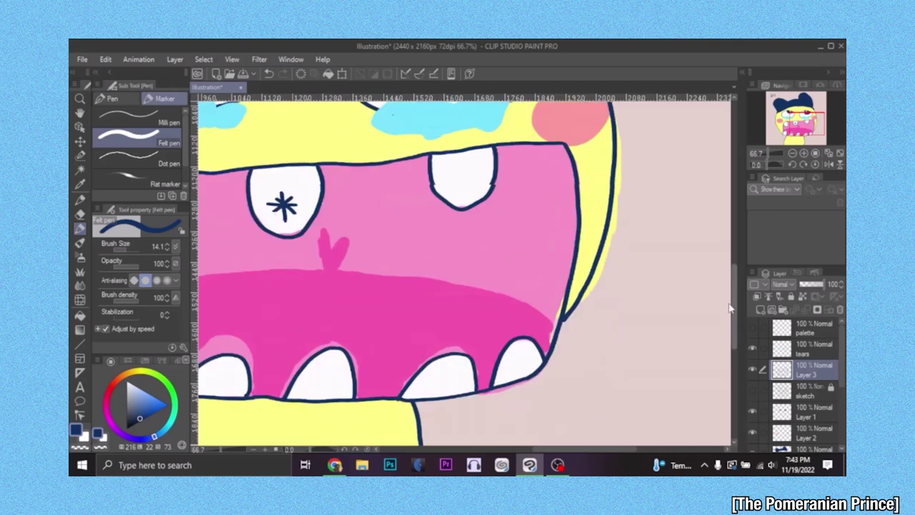
{"action": "left_click_drag", "start_coordinate": [529, 343], "coordinate": [512, 359]}
{"action": "scroll", "coordinate": [436, 335], "scroll_direction": "down", "scroll_amount": 5}
{"action": "key", "text": "ctrl+z"}
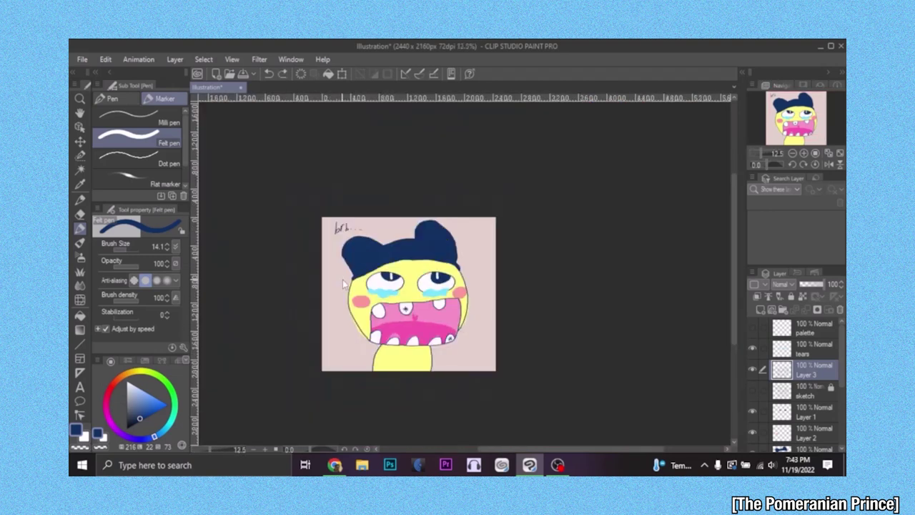
Step: Erase the handwritten "brb..." above the left ear with an enlarged eraser
{"action": "left_click", "coordinate": [80, 215]}
{"action": "left_click", "coordinate": [806, 431]}
{"action": "scroll", "coordinate": [801, 407], "scroll_direction": "down", "scroll_amount": 2}
{"action": "left_click", "coordinate": [804, 437]}
{"action": "left_click", "coordinate": [133, 250]}
{"action": "left_click_drag", "start_coordinate": [337, 227], "coordinate": [351, 225]}
Step: Unlock the mouth layer and cover the light patches around the lower teeth with the tongue's sampled dark pink
{"action": "scroll", "coordinate": [803, 409], "scroll_direction": "down", "scroll_amount": 2}
{"action": "left_click", "coordinate": [804, 409]}
{"action": "left_click", "coordinate": [80, 184]}
{"action": "left_click", "coordinate": [400, 330]}
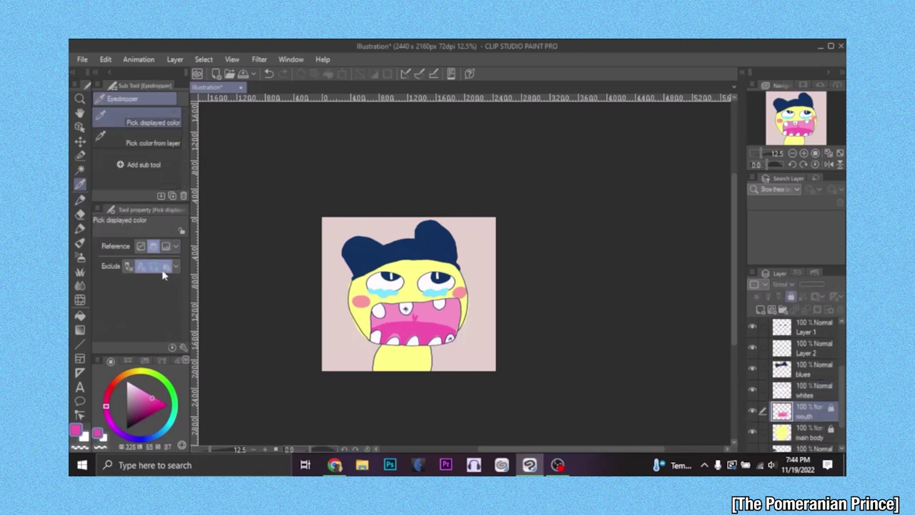
{"action": "left_click", "coordinate": [80, 243]}
{"action": "left_click", "coordinate": [790, 297]}
{"action": "scroll", "coordinate": [404, 324], "scroll_direction": "up", "scroll_amount": 3}
{"action": "scroll", "coordinate": [403, 325], "scroll_direction": "up", "scroll_amount": 2}
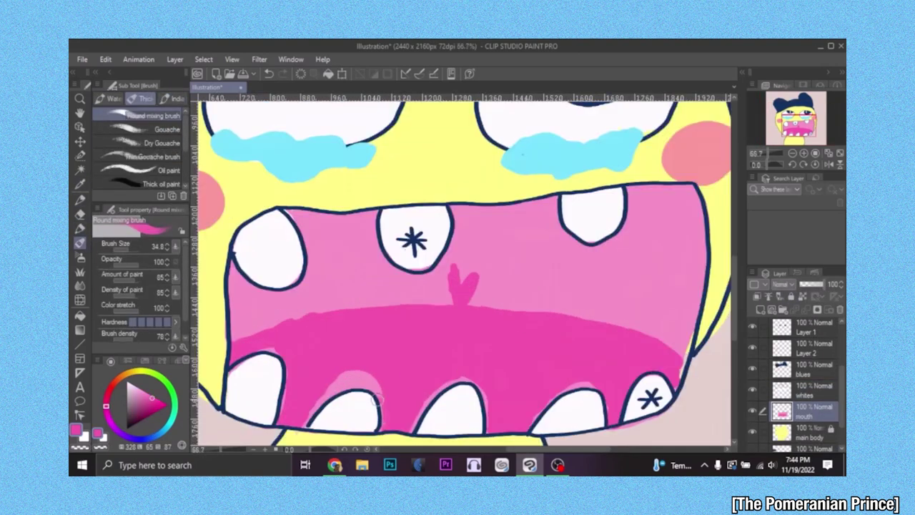
{"action": "mouse_move", "coordinate": [243, 353]}
{"action": "left_mouse_down"}
{"action": "mouse_move", "coordinate": [314, 413]}
{"action": "mouse_move", "coordinate": [371, 386]}
{"action": "mouse_move", "coordinate": [490, 383]}
{"action": "mouse_move", "coordinate": [413, 416]}
{"action": "left_mouse_up"}
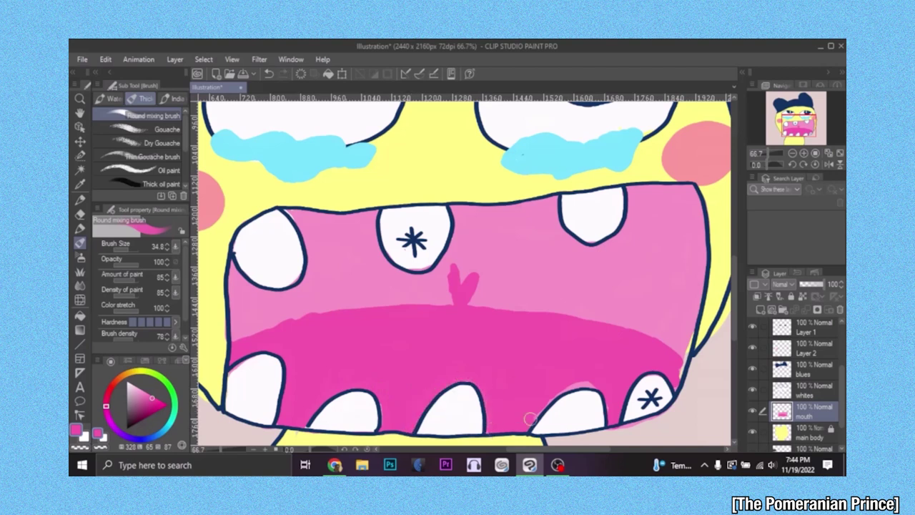
{"action": "key", "text": "p"}
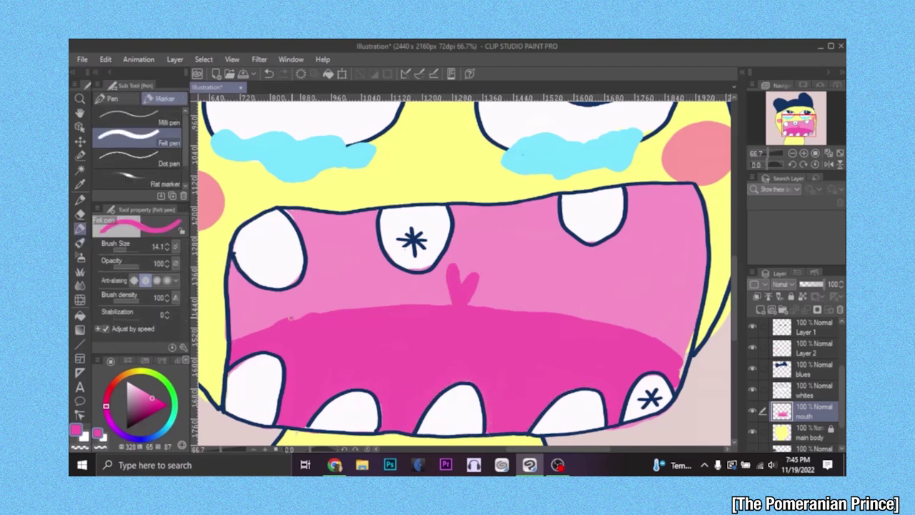
{"action": "scroll", "coordinate": [289, 325], "scroll_direction": "down", "scroll_amount": 5}
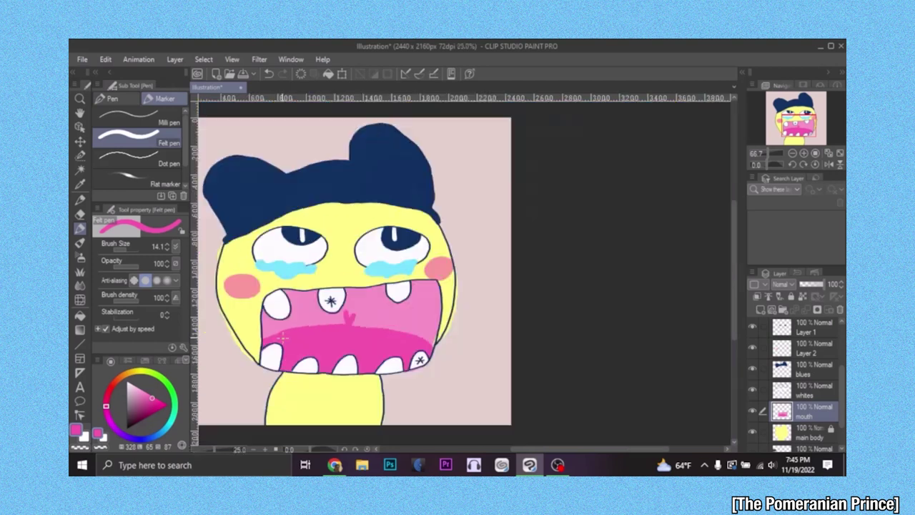
Step: Unlock the main body layer and erase the yellow spilling outside the face outline with the Hard eraser
{"action": "key", "text": "e"}
{"action": "left_click", "coordinate": [808, 433]}
{"action": "scroll", "coordinate": [223, 307], "scroll_direction": "up", "scroll_amount": 3}
{"action": "left_click", "coordinate": [791, 297]}
{"action": "left_click_drag", "start_coordinate": [311, 404], "coordinate": [271, 336]}
{"action": "mouse_move", "coordinate": [282, 404]}
{"action": "left_mouse_down"}
{"action": "mouse_move", "coordinate": [267, 290]}
{"action": "mouse_move", "coordinate": [280, 292]}
{"action": "left_mouse_up"}
{"action": "key", "text": "ctrl+z"}
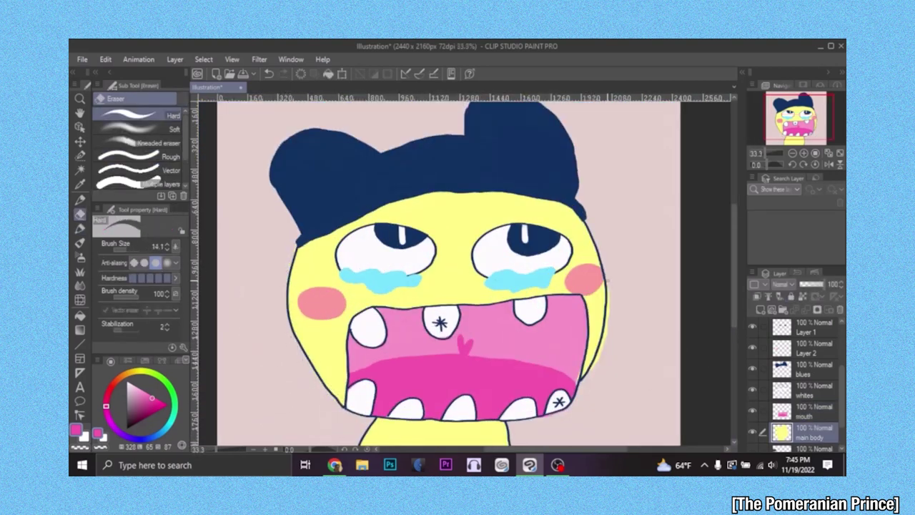
Step: Sample the mouth's light pink and return to the mouth layer with the Round mixing brush
{"action": "key", "text": "b"}
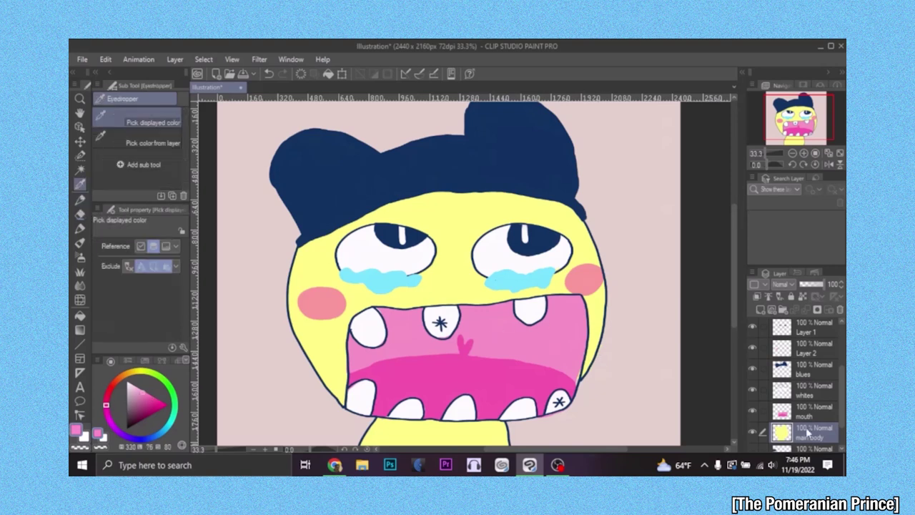
{"action": "key", "text": "alt+]"}
{"action": "scroll", "coordinate": [577, 371], "scroll_direction": "down", "scroll_amount": 3}
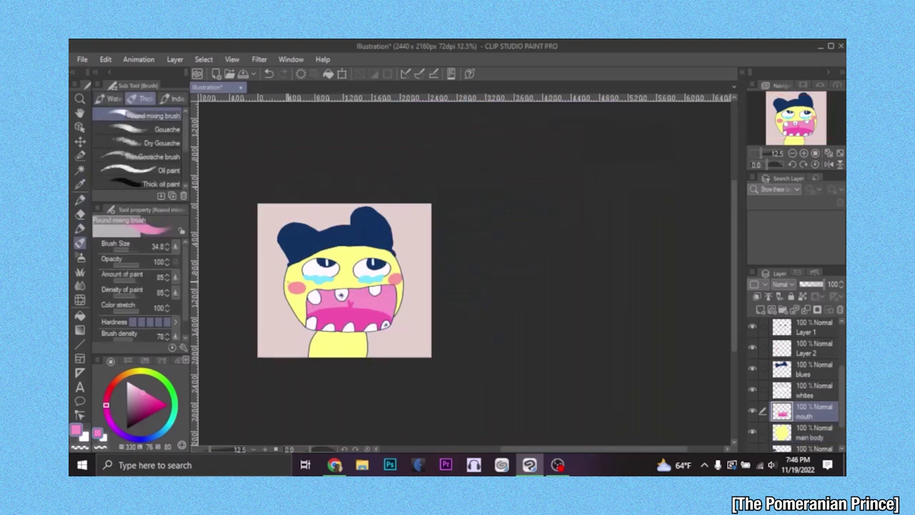